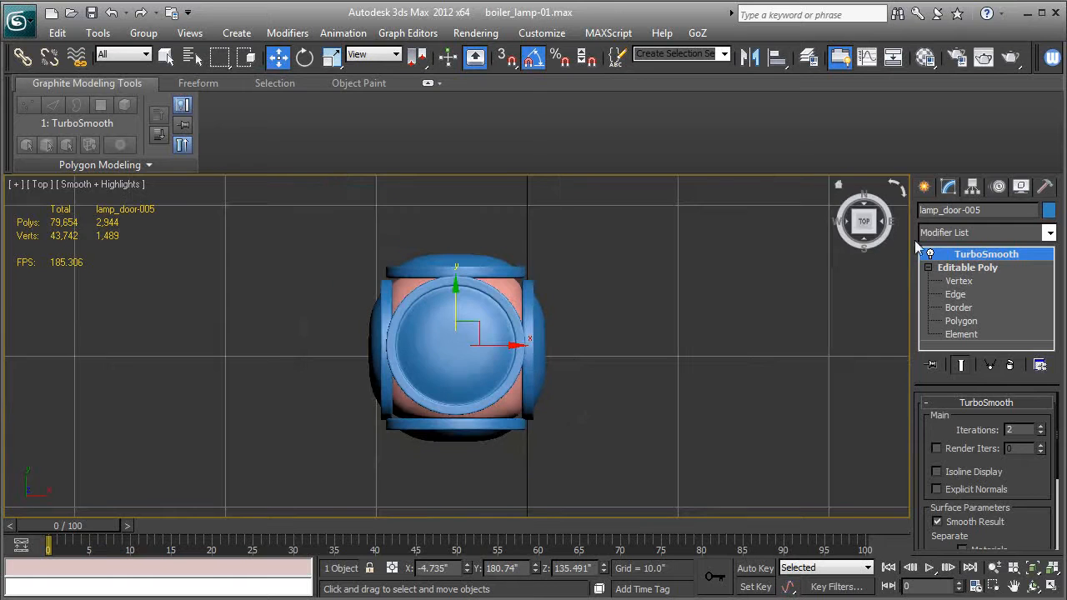
Create a six-segment TubeCap centred on the lamp in the Top view, about 6.08" inner and 7.29" outer radius, using wireframe display
left_click(924, 186)
left_click(955, 294)
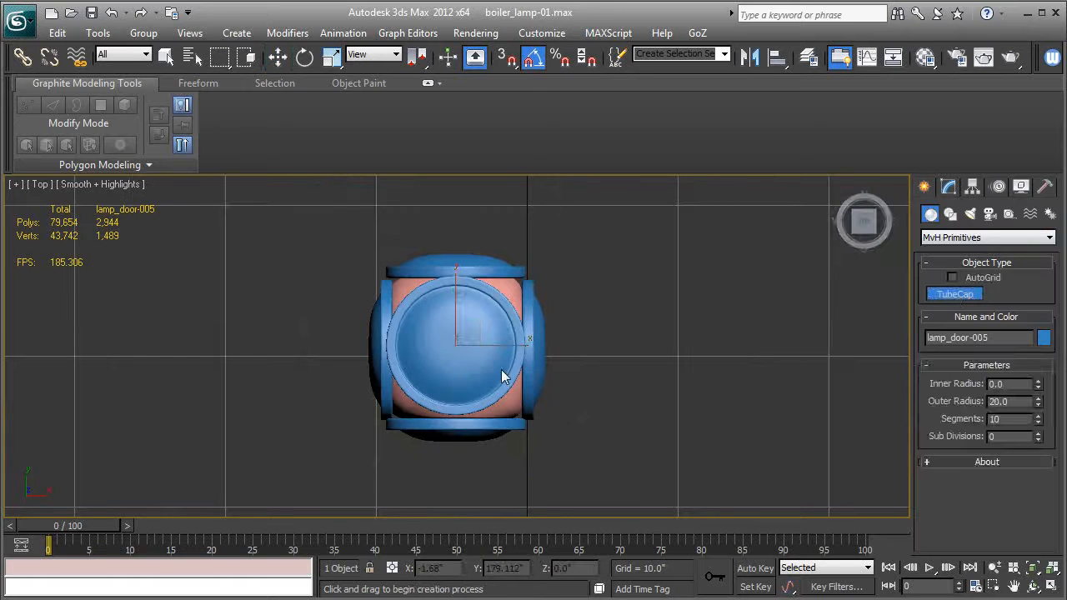
key("F3")
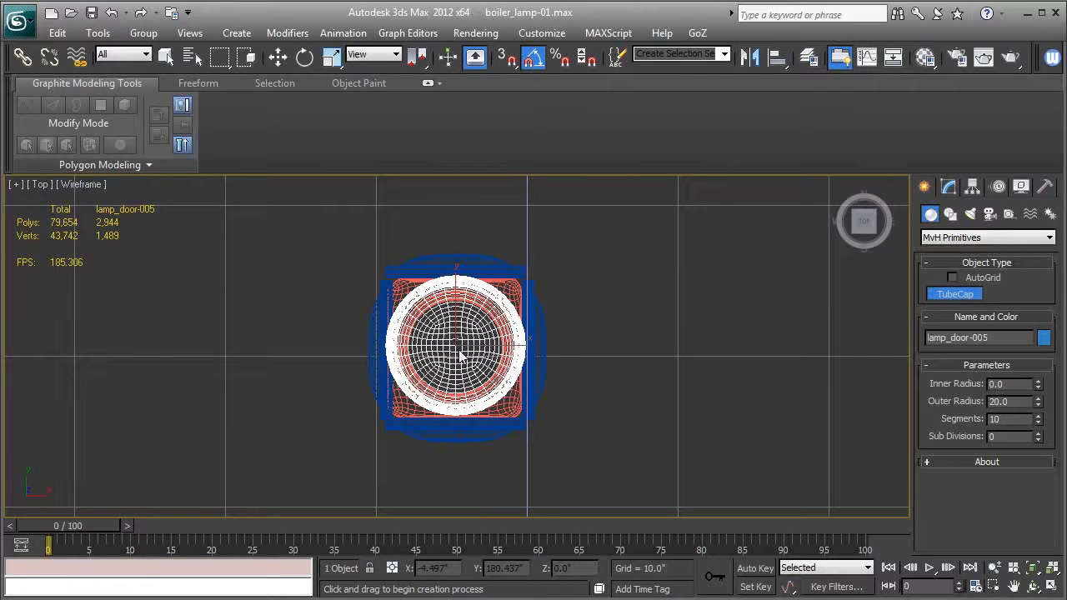
left_click_drag(457, 347, 567, 390)
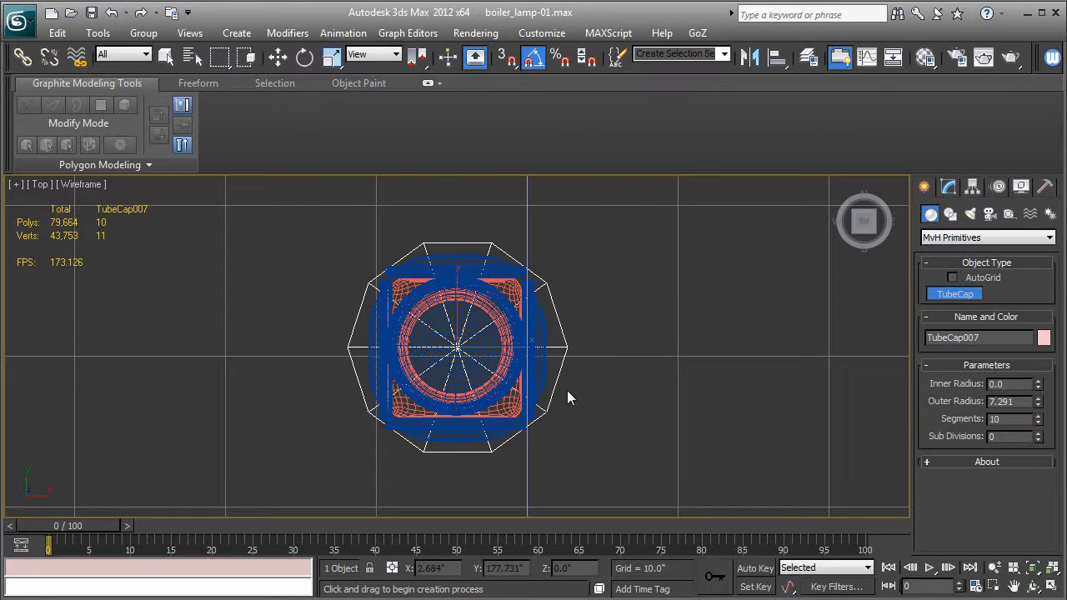
left_click_drag(567, 390, 567, 390)
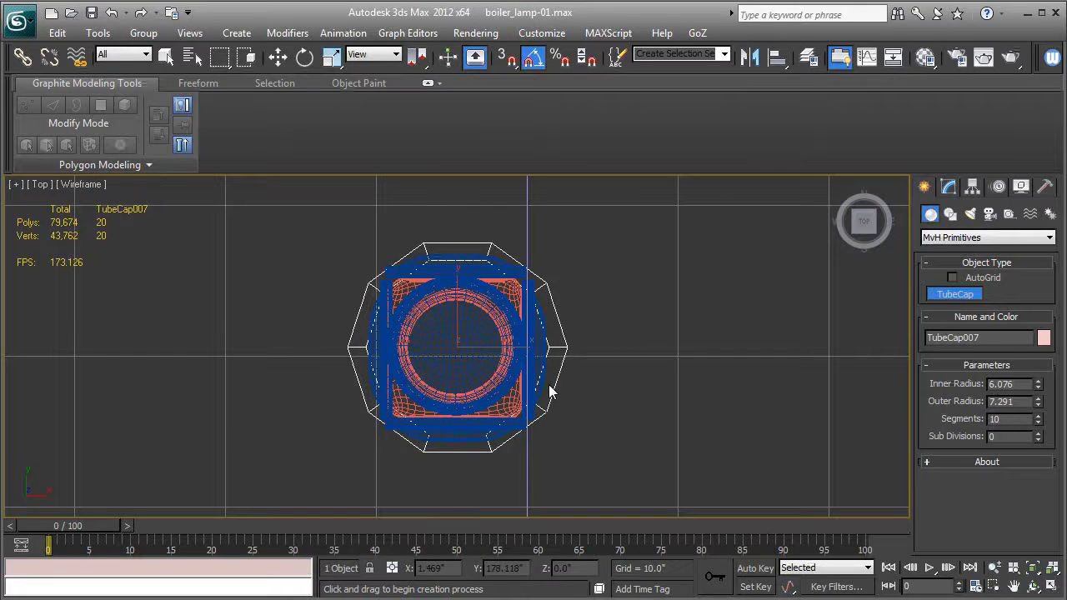
left_click(1038, 423)
left_click(1039, 424)
left_click(1039, 424)
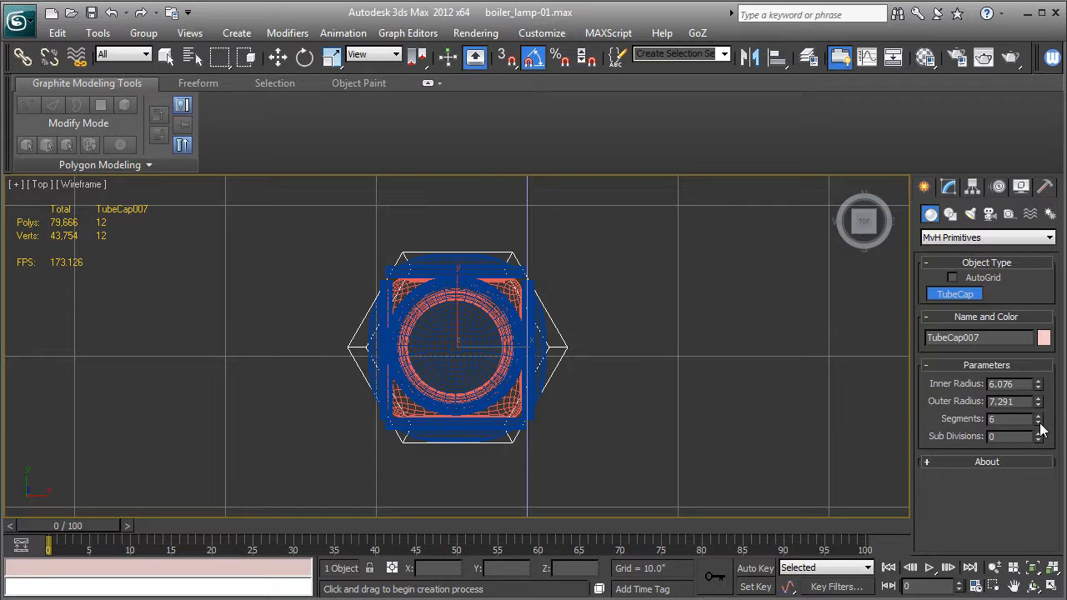
Convert the new hexagonal ring to an Editable Poly
left_click(951, 188)
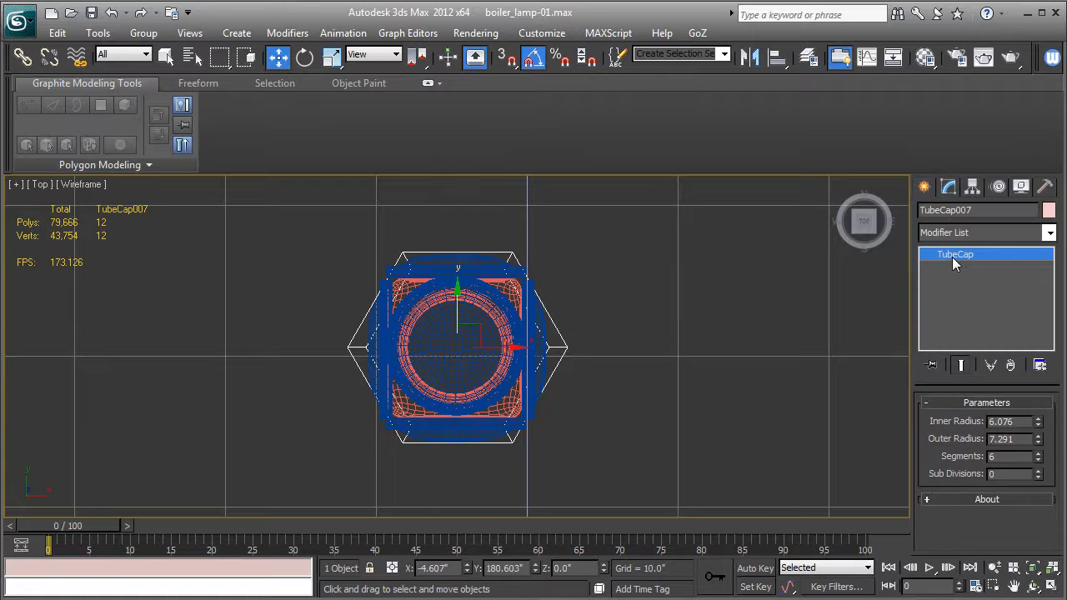
right_click(953, 257)
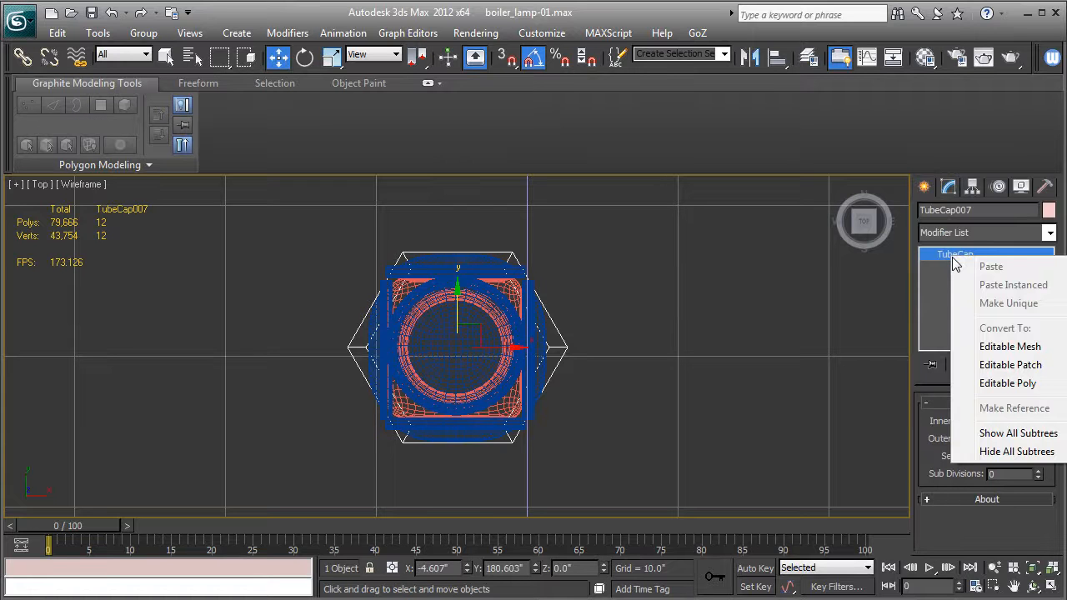
left_click(994, 385)
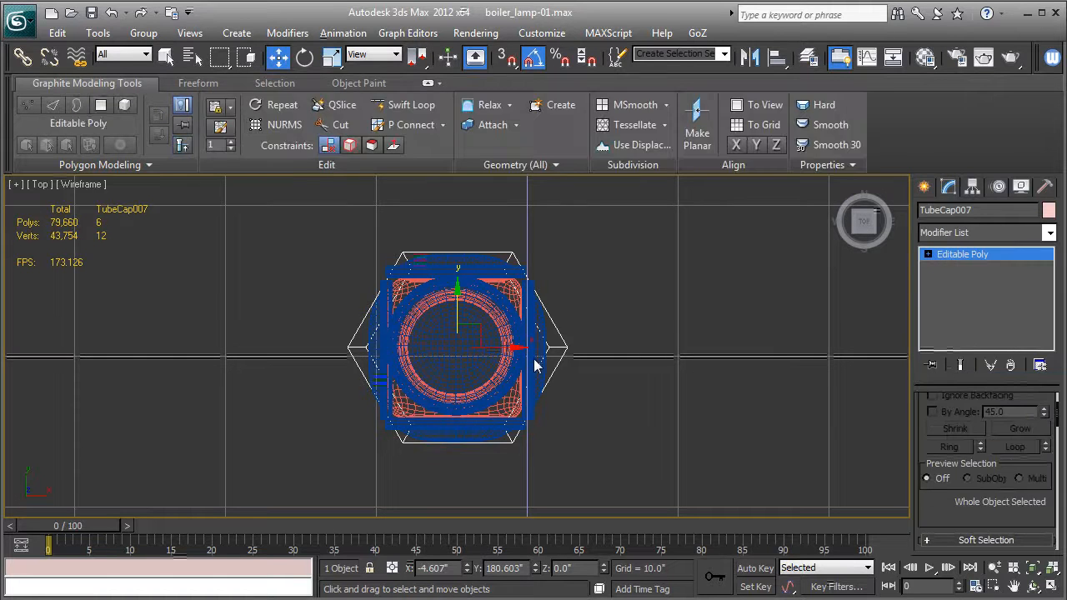
Raise the hexagonal ring to the underside of the lamp, at about Z 125.79"
key("p")
middle_click_drag(534, 359, 542, 298, "alt")
scroll(538, 353, "down", 8)
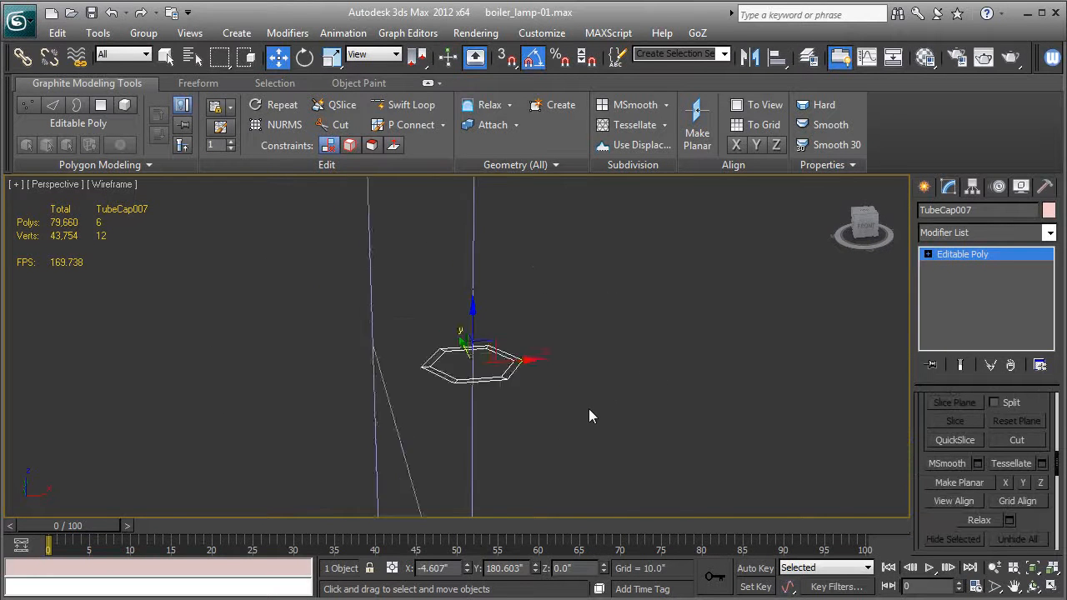
middle_click_drag(574, 392, 641, 432, "alt")
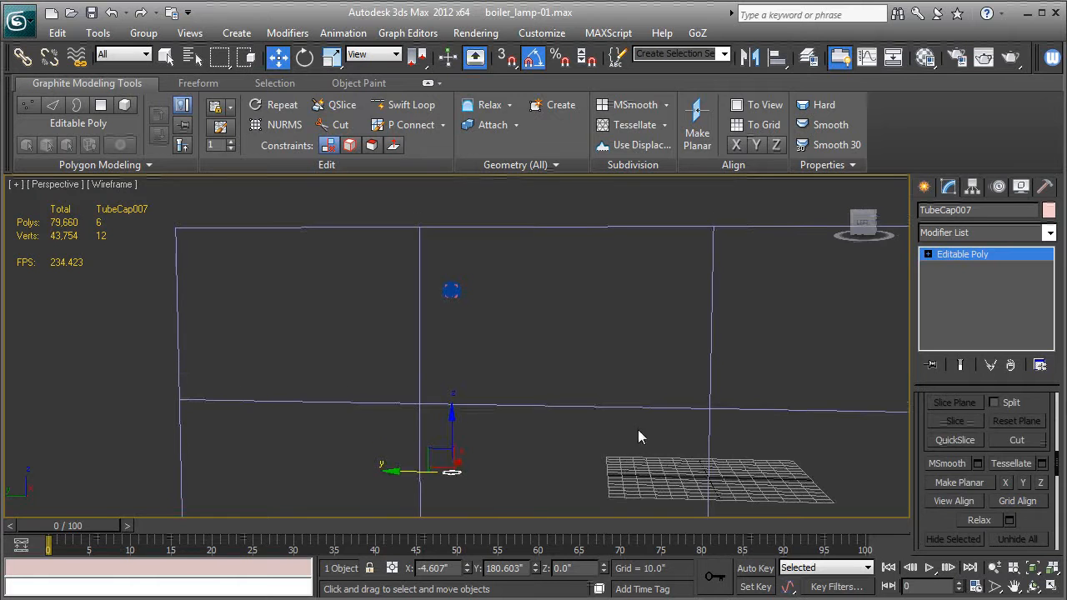
key("F3")
key("F3")
left_click_drag(448, 415, 475, 251)
key("l")
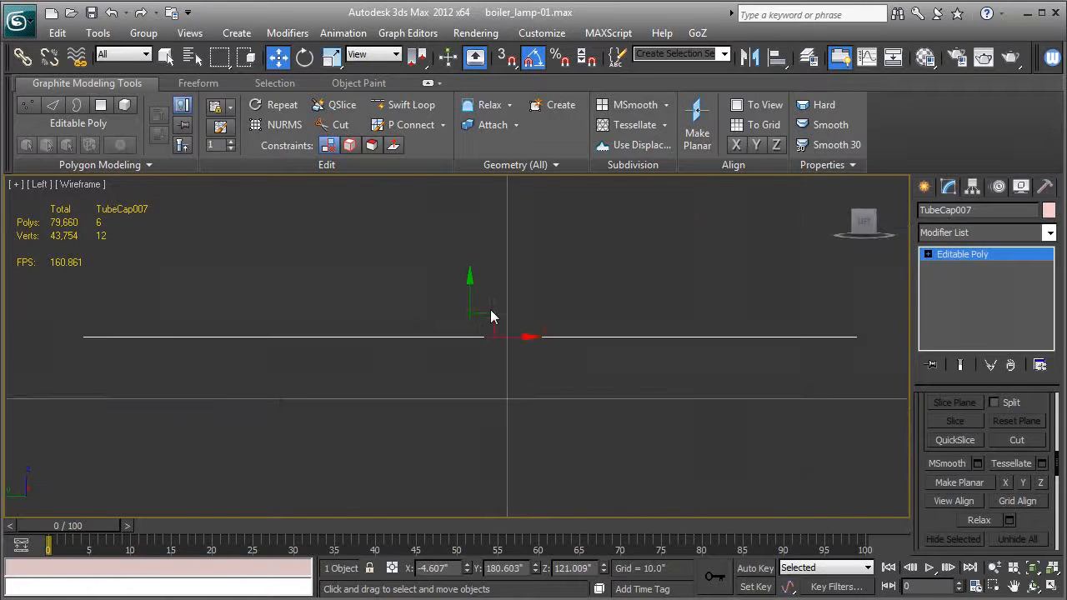
key("z")
scroll(492, 371, "up", 5)
left_click_drag(465, 326, 490, 224)
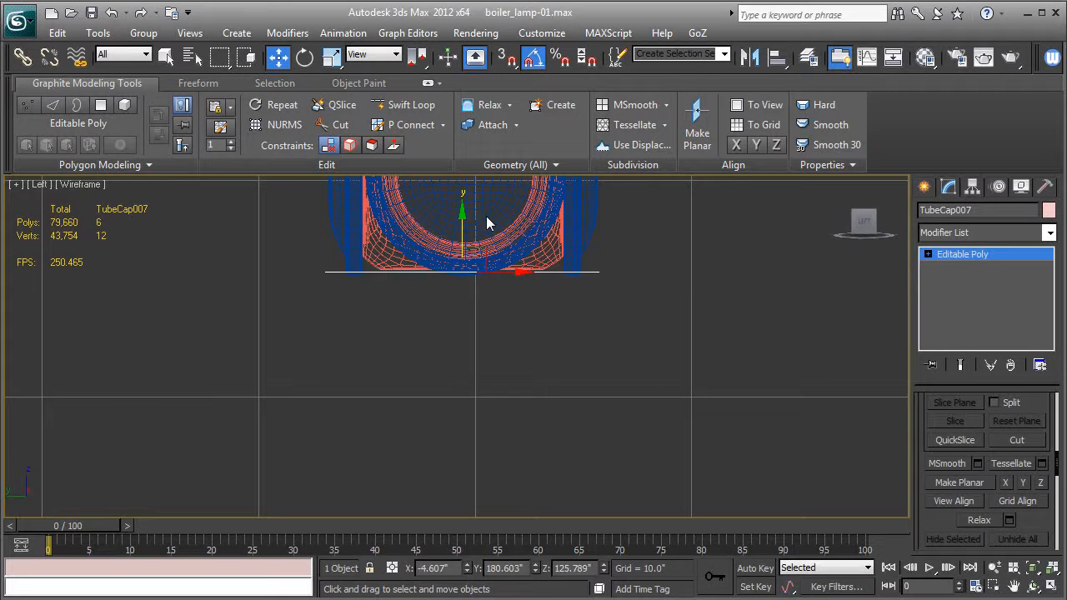
Unhide all objects in the scene without unhiding the layers, and check the lamp against the boiler in Perspective
key("p")
mouse_move(519, 295)
middle_mouse_down("alt")
mouse_move(425, 359)
mouse_move(490, 398)
mouse_move(465, 372)
mouse_move(514, 374)
mouse_move(432, 363)
mouse_move(456, 341)
middle_mouse_up("alt")
key("F3")
scroll(465, 372, "down", 5)
scroll(456, 341, "down", 2)
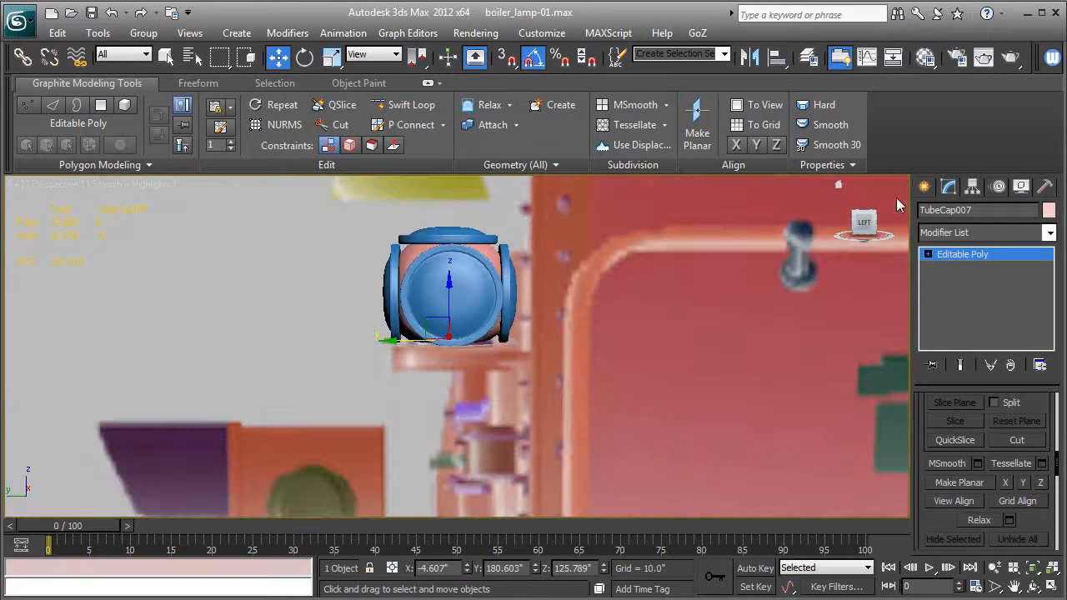
left_click(1018, 188)
left_click(981, 505)
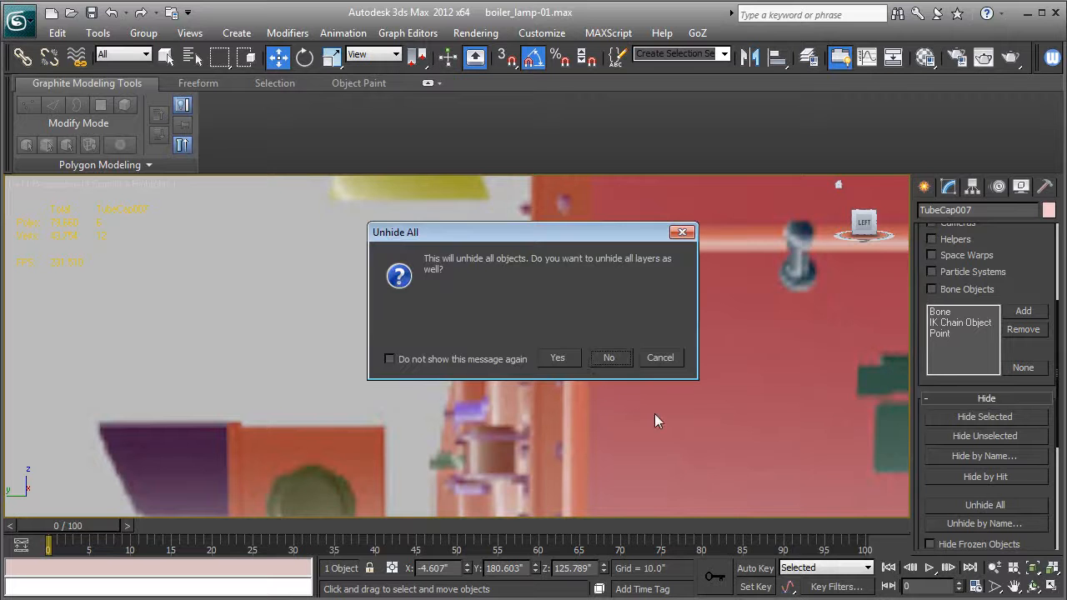
left_click(608, 357)
middle_click_drag(638, 379, 687, 376, "alt")
key("F3")
key("F3")
key("F3")
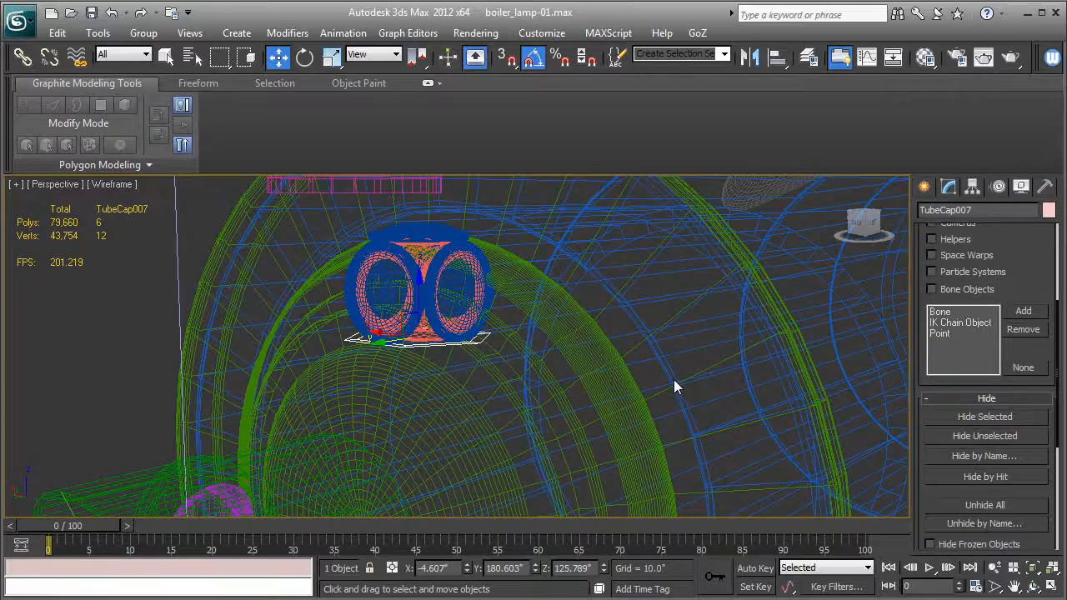
Select the lamp parts together with the hexagonal ring in the Left view and move them about 3.7" away from the boiler
key("l")
key("z")
middle_click_drag(576, 386, 539, 428)
scroll(563, 425, "down", 5)
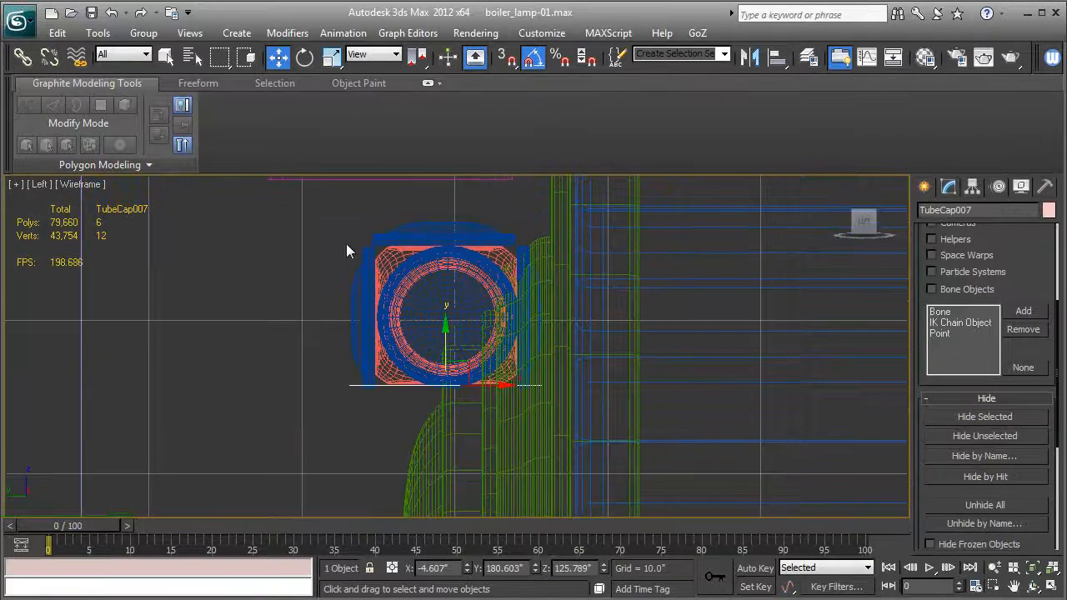
left_click_drag(315, 218, 545, 404)
left_click_drag(413, 436, 413, 436, "alt")
middle_click_drag(482, 354, 551, 389)
left_click_drag(560, 354, 508, 354)
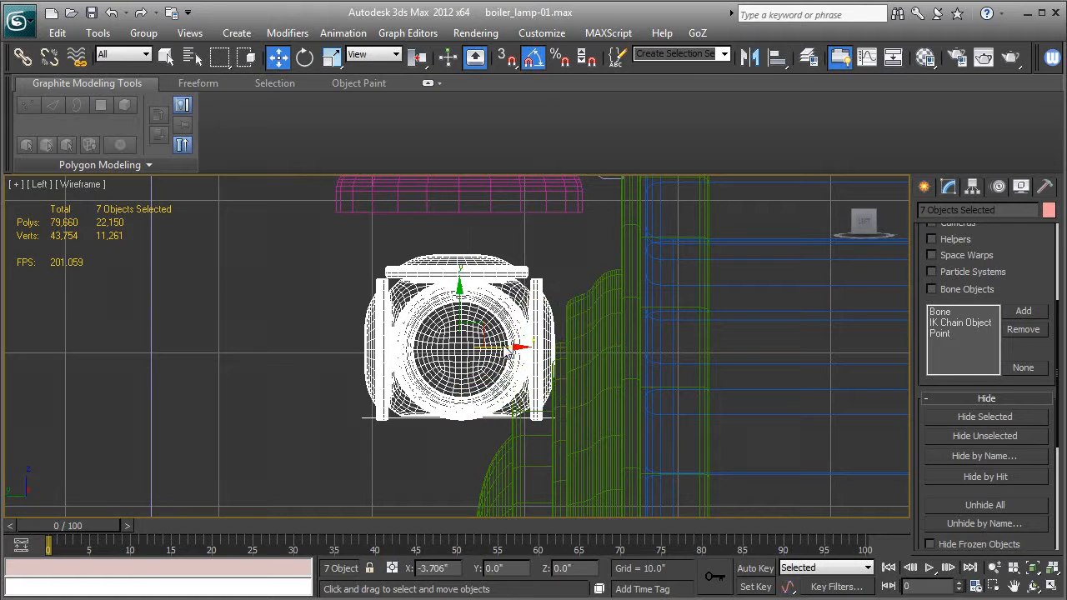
Lower the selected lamp assembly by about 1.2" in the shaded Left view
key("F3")
middle_click_drag(551, 343, 559, 418)
scroll(559, 418, "down", 2)
mouse_move(464, 352)
left_mouse_down()
mouse_move(465, 336)
mouse_move(470, 367)
left_mouse_up()
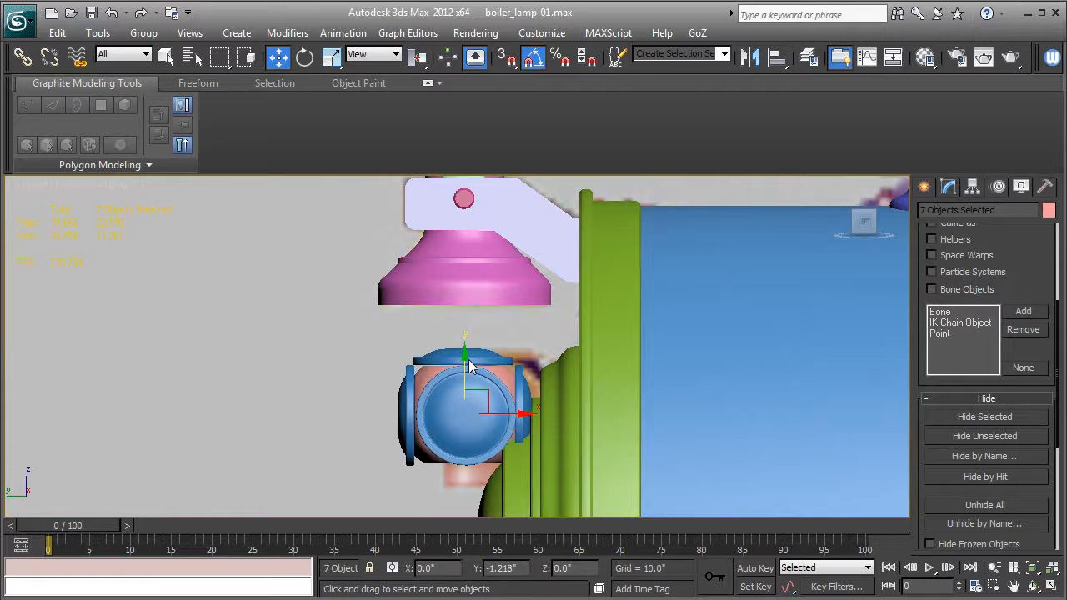
Move the lamp assembly sideways across the boiler front and back toward its face, placing the ring at about X -25.01", Y 182.25"
key("p")
key("z")
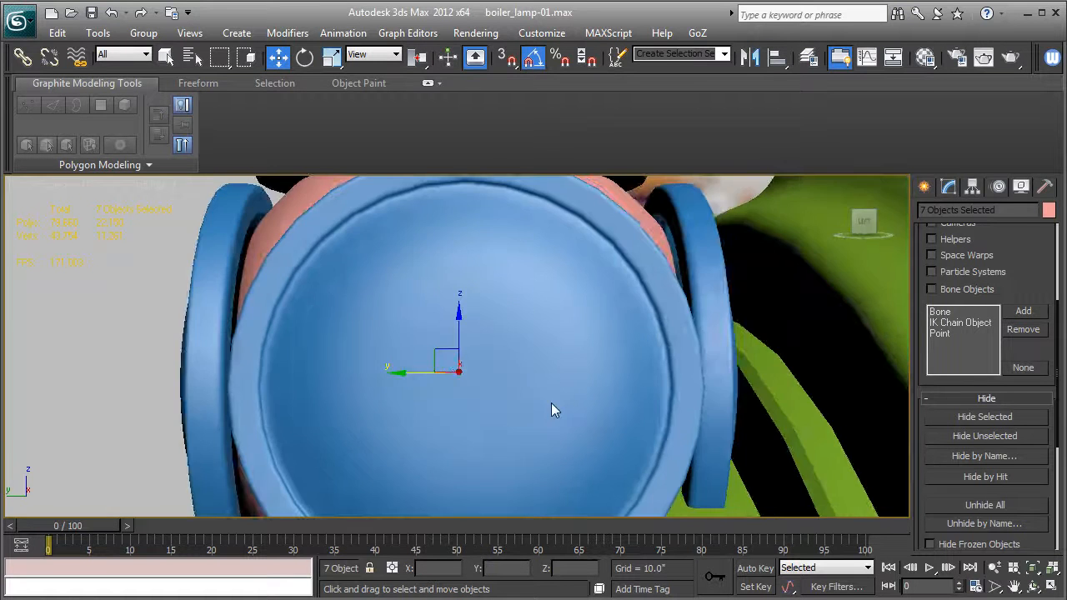
middle_click_drag(551, 403, 649, 422, "alt")
scroll(649, 422, "down", 5)
left_click_drag(409, 357, 581, 377)
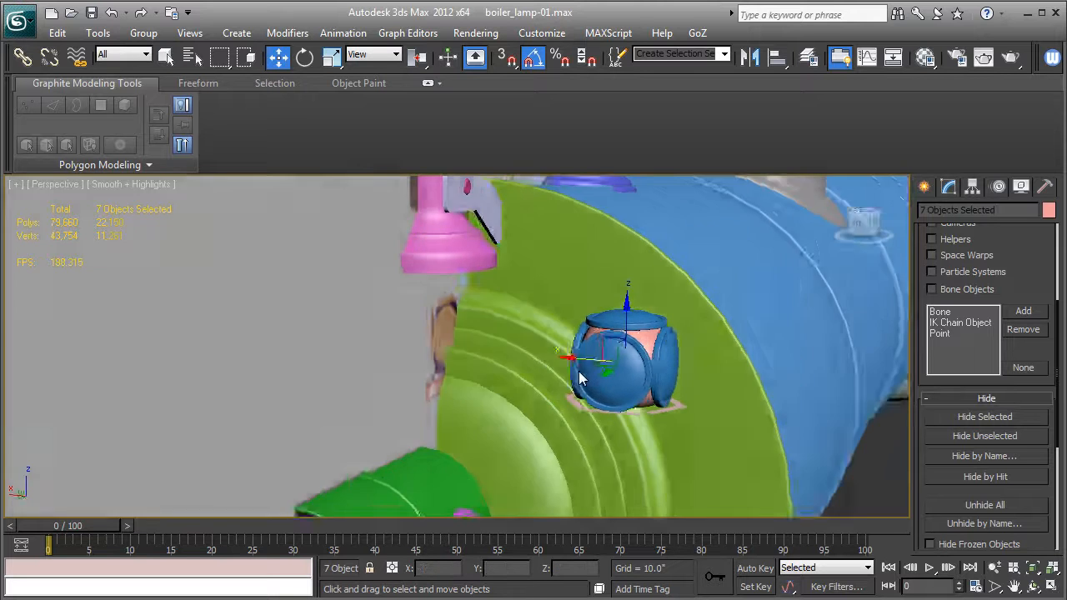
middle_click_drag(579, 371, 474, 365, "alt")
scroll(474, 365, "down", 1)
left_click_drag(556, 362, 572, 366)
middle_click_drag(572, 366, 622, 397, "alt")
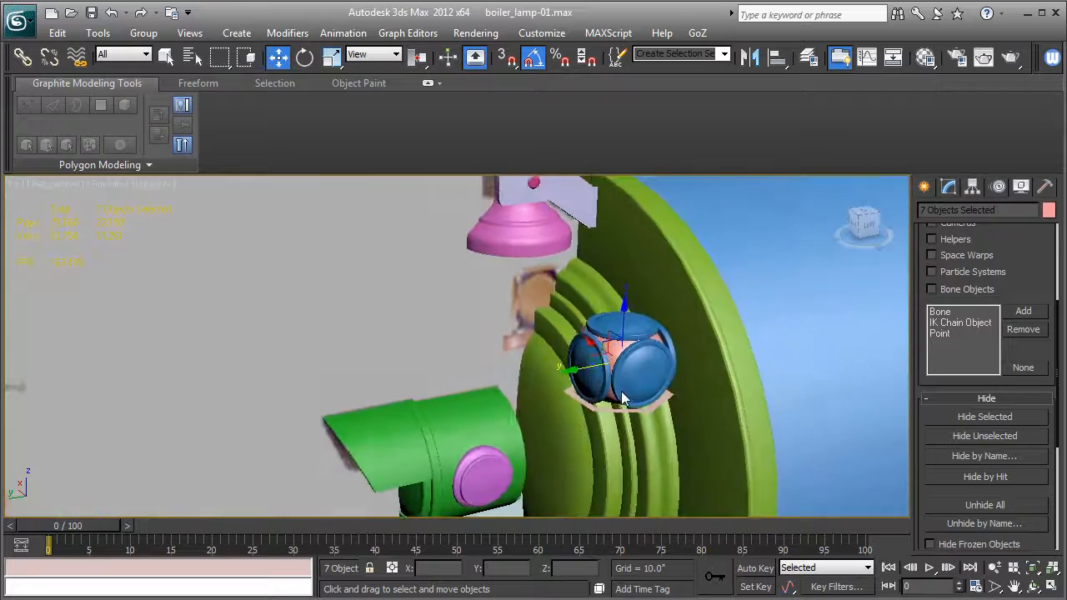
Select the hexagonal ring with edged faces shown and cap its inner border to make a solid plate surface
scroll(622, 397, "up", 8)
key("F4")
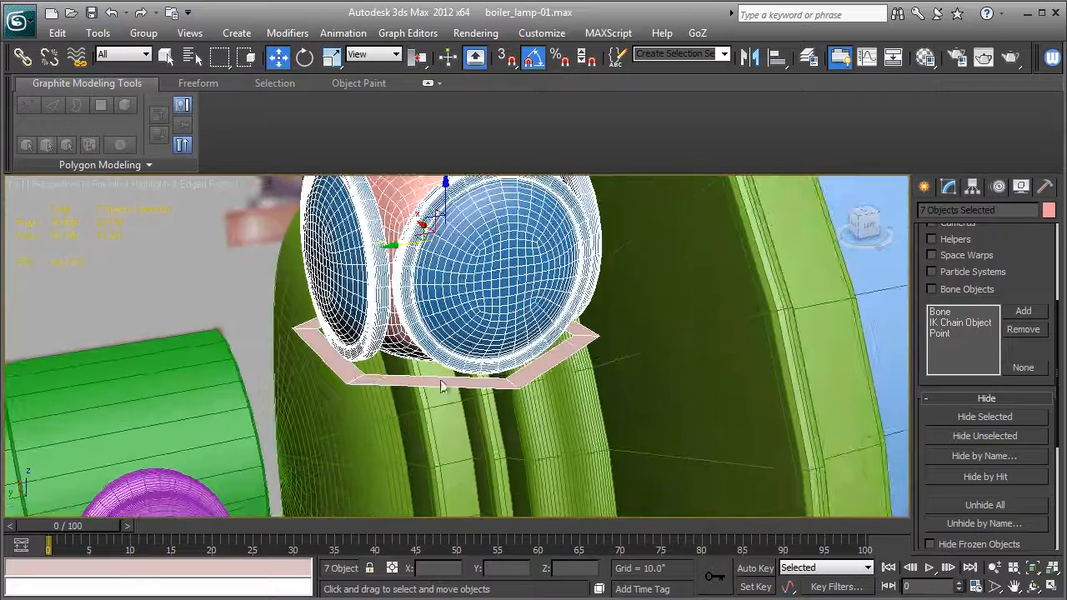
left_click(424, 382)
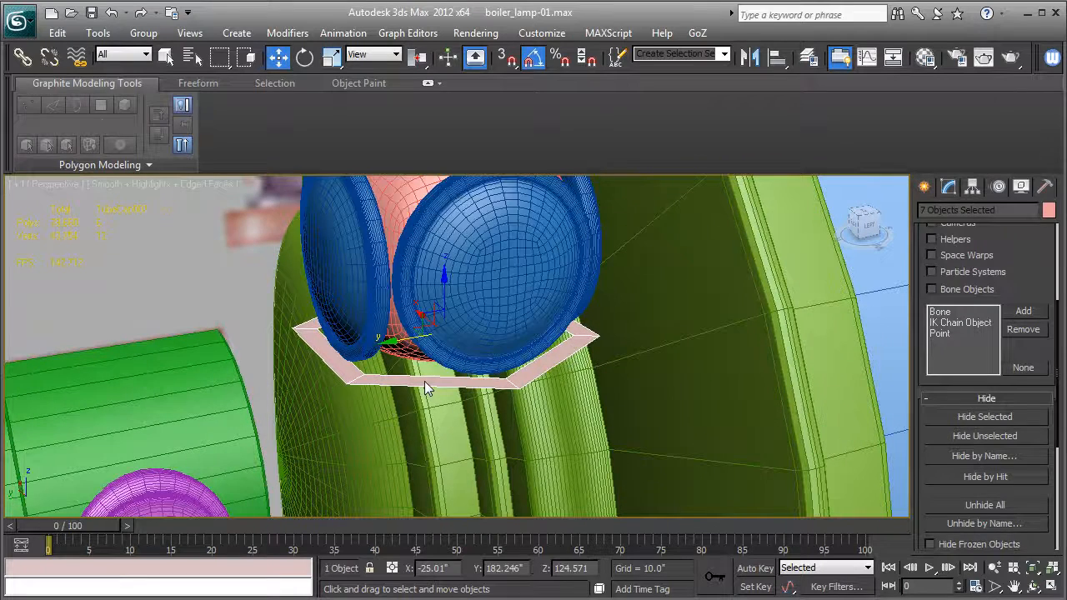
left_click(951, 187)
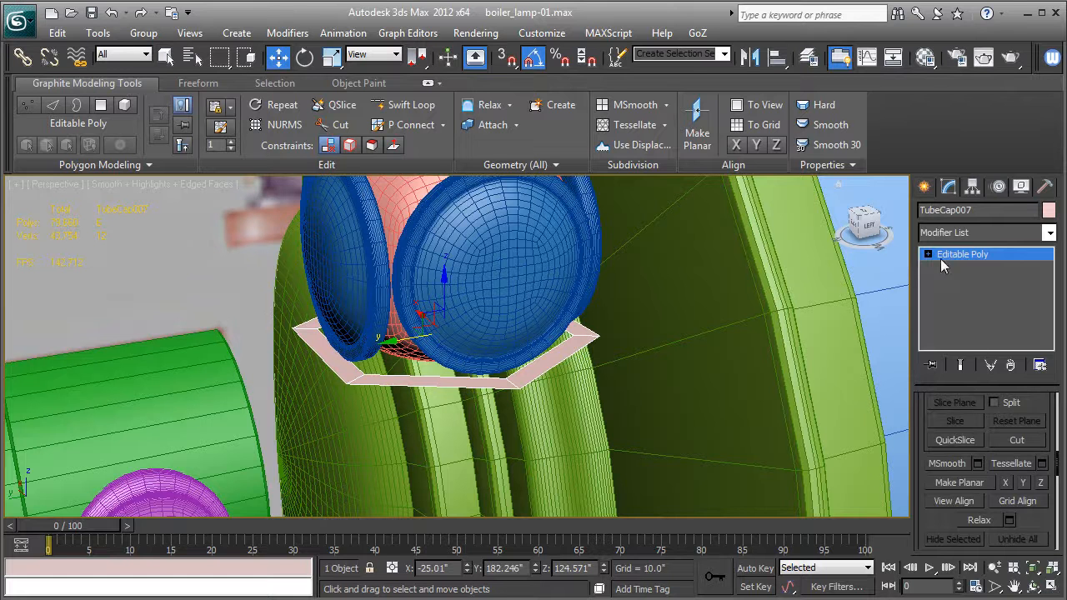
left_click(959, 295)
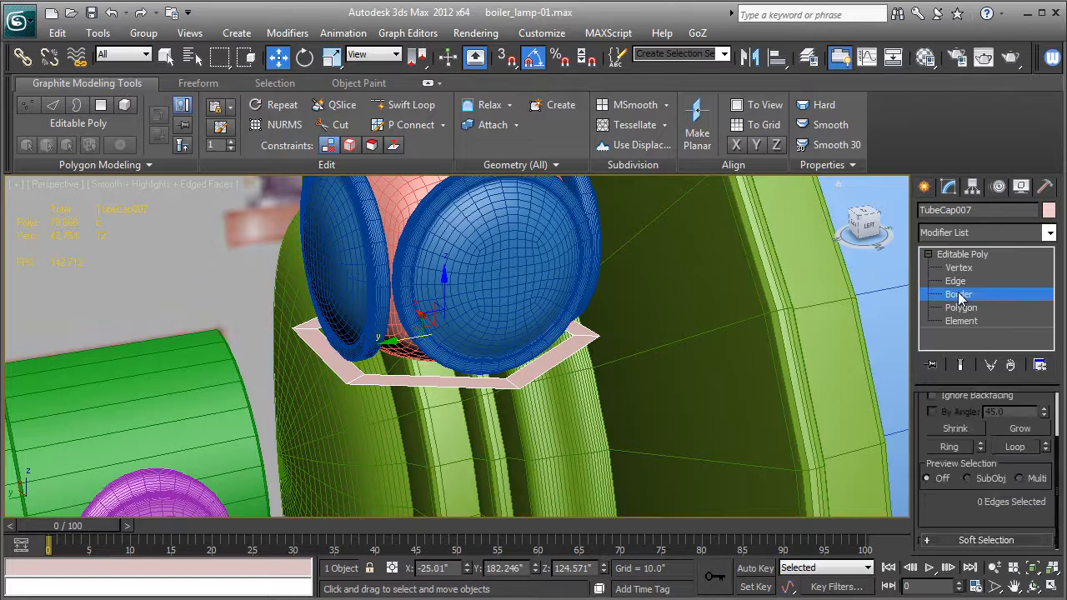
left_click(513, 384)
scroll(962, 490, "down", 5)
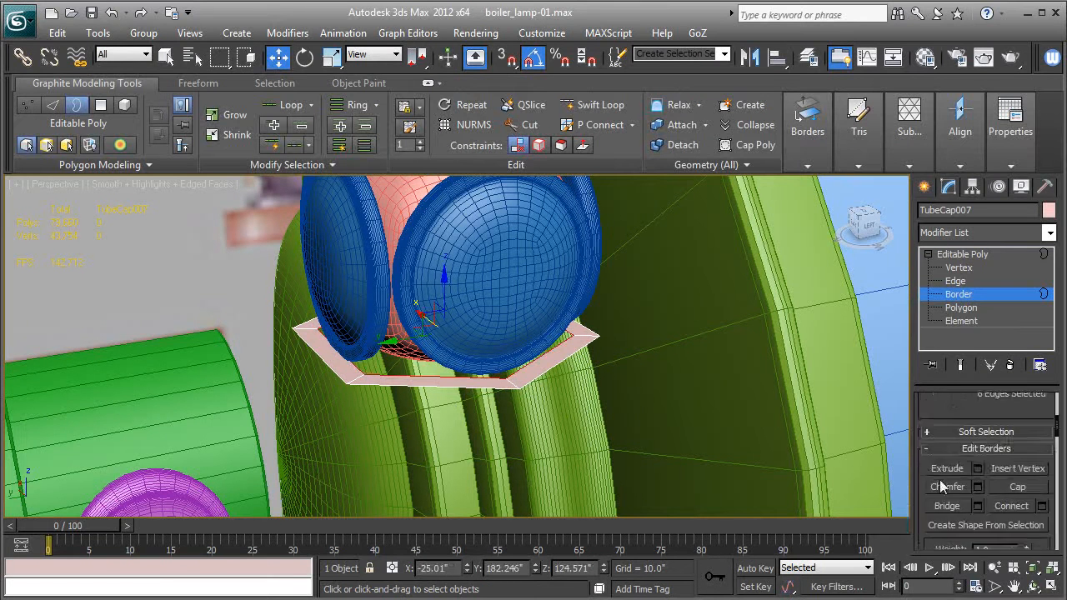
left_click(1018, 412)
middle_click_drag(613, 377, 646, 389, "alt")
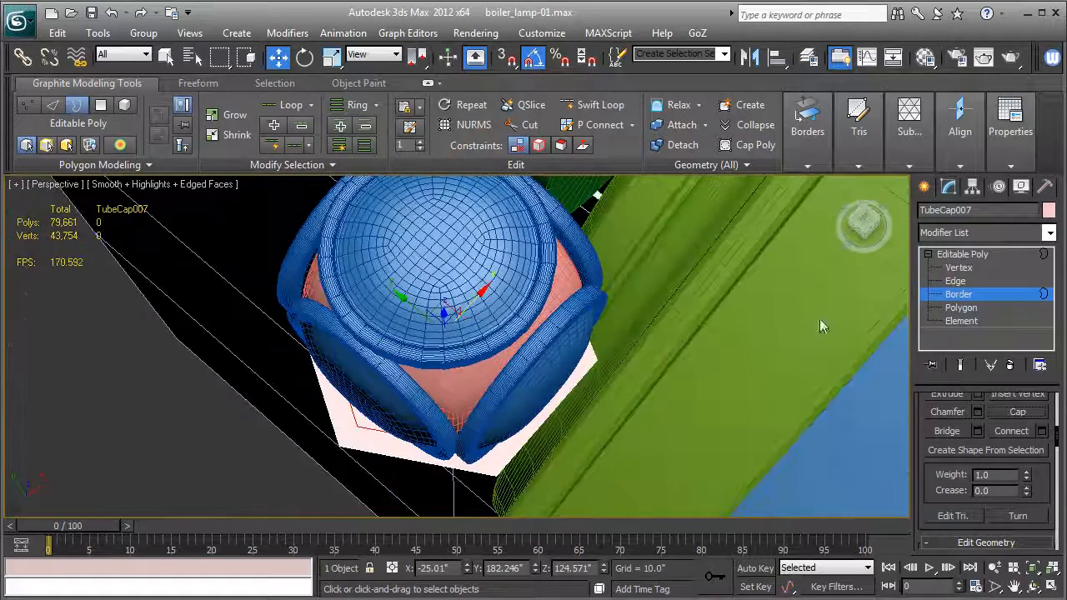
Select the four vertices on the plate's boiler side and scale them outward to widen that side
left_click(957, 268)
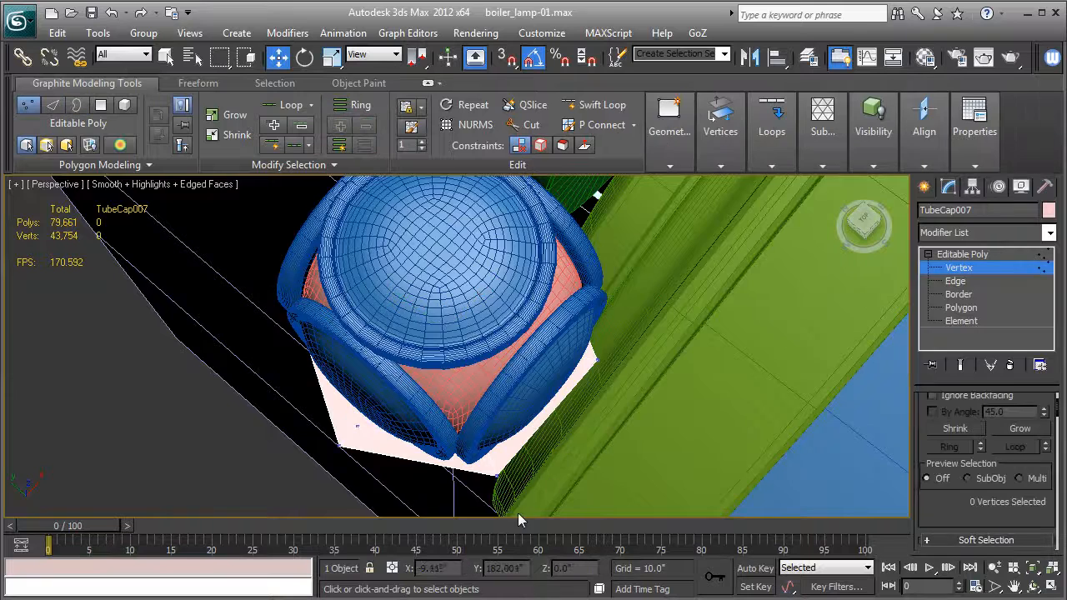
key("F3")
left_click(479, 441)
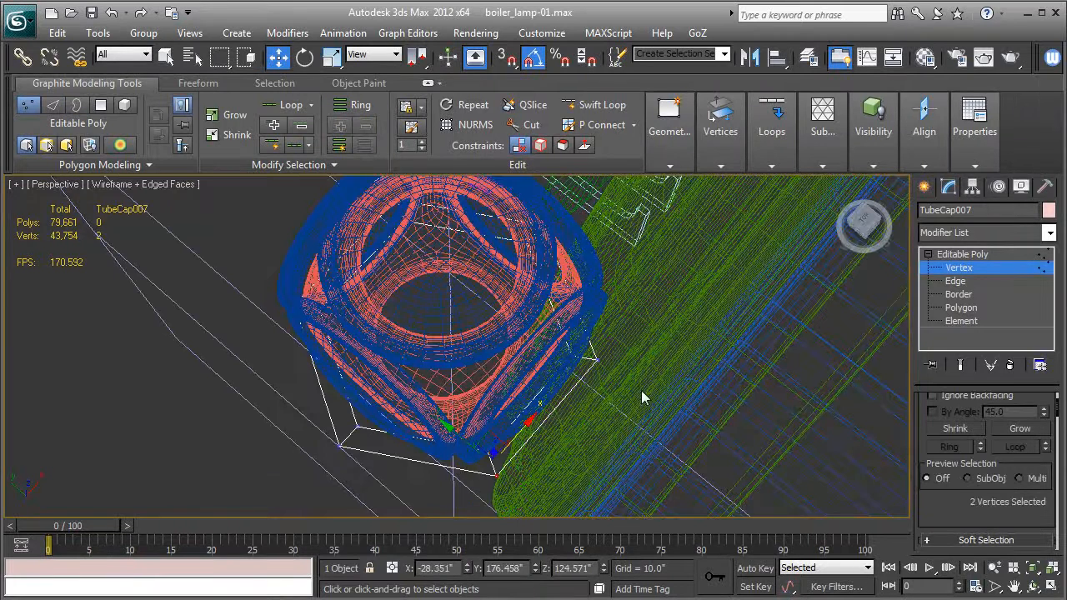
left_click(549, 354, "ctrl")
key("r")
left_click_drag(501, 475, 433, 493)
middle_click_drag(470, 456, 595, 283, "alt")
key("F3")
mouse_move(542, 389)
middle_mouse_down("alt")
mouse_move(625, 372)
mouse_move(648, 389)
middle_mouse_up("alt")
middle_click_drag(467, 417, 280, 393, "alt")
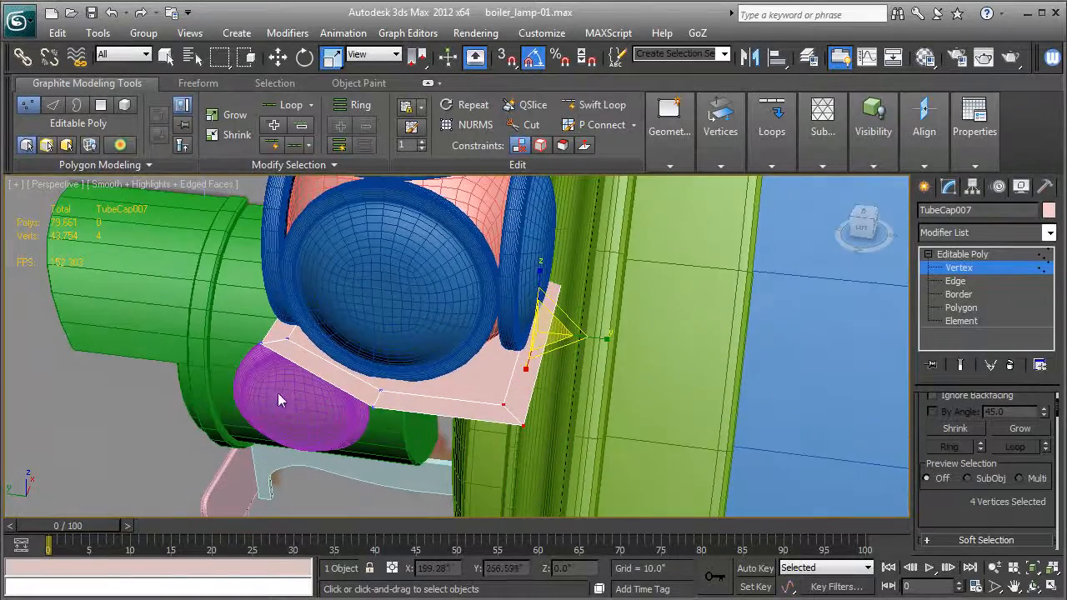
Extend the plate's outer back edge about 2" toward the boiler as a new polygon
left_click(955, 282)
left_click(537, 397)
left_click(279, 59)
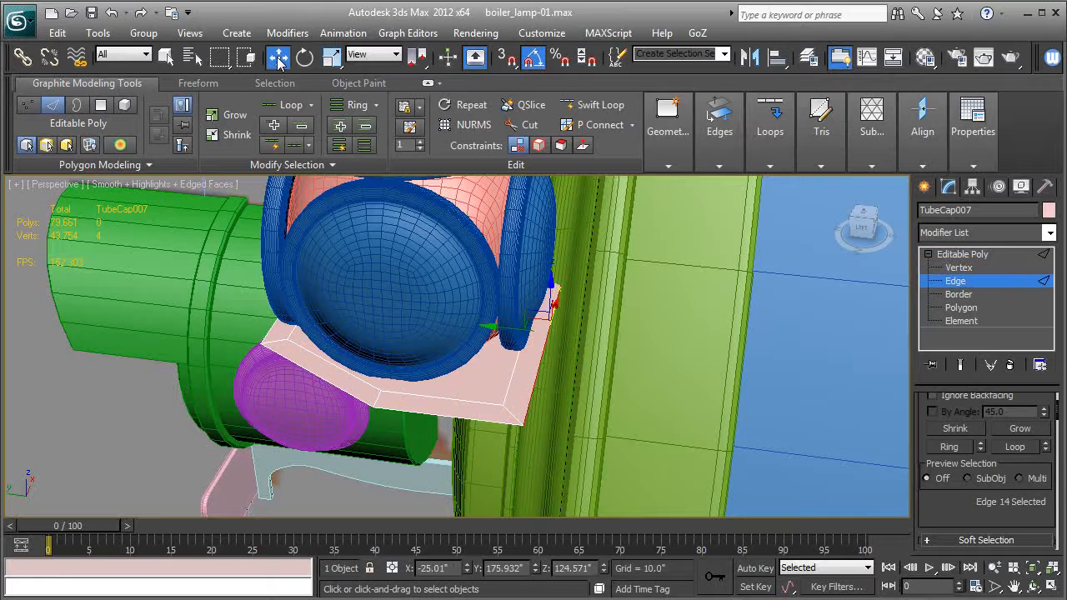
left_click_drag(493, 332, 527, 334, "shift")
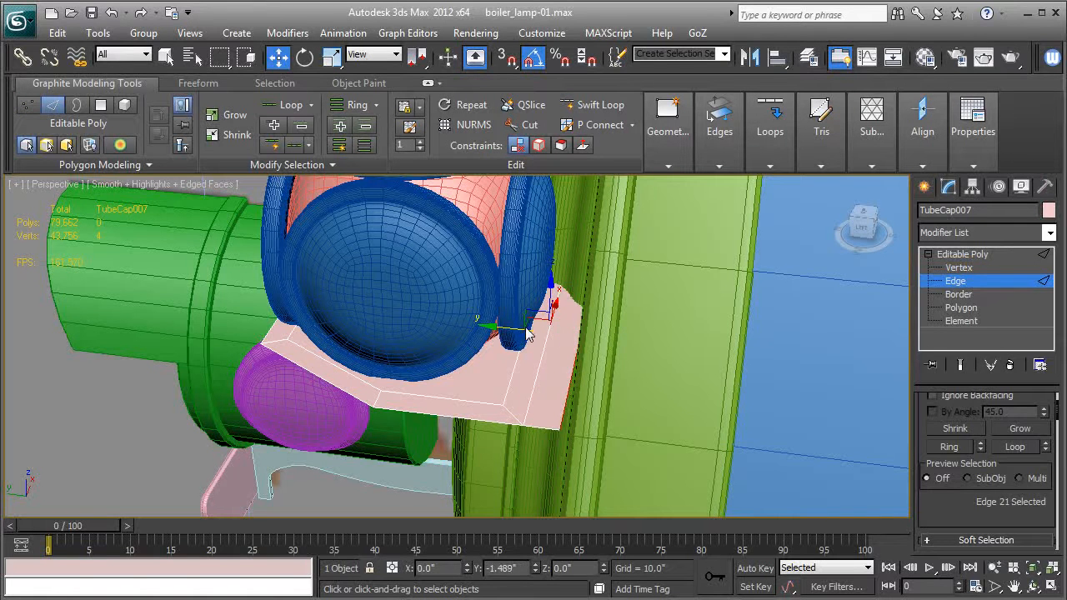
Extend the plate's back edge downward in two segments, about 6.5" in total, to form a mounting flange, and leave edge editing
middle_click_drag(538, 334, 677, 354, "alt")
left_click_drag(592, 293, 597, 327, "shift")
middle_click_drag(671, 360, 588, 333, "alt")
left_click_drag(591, 320, 575, 429, "shift")
middle_click_drag(579, 424, 703, 350, "alt")
scroll(703, 346, "down", 3)
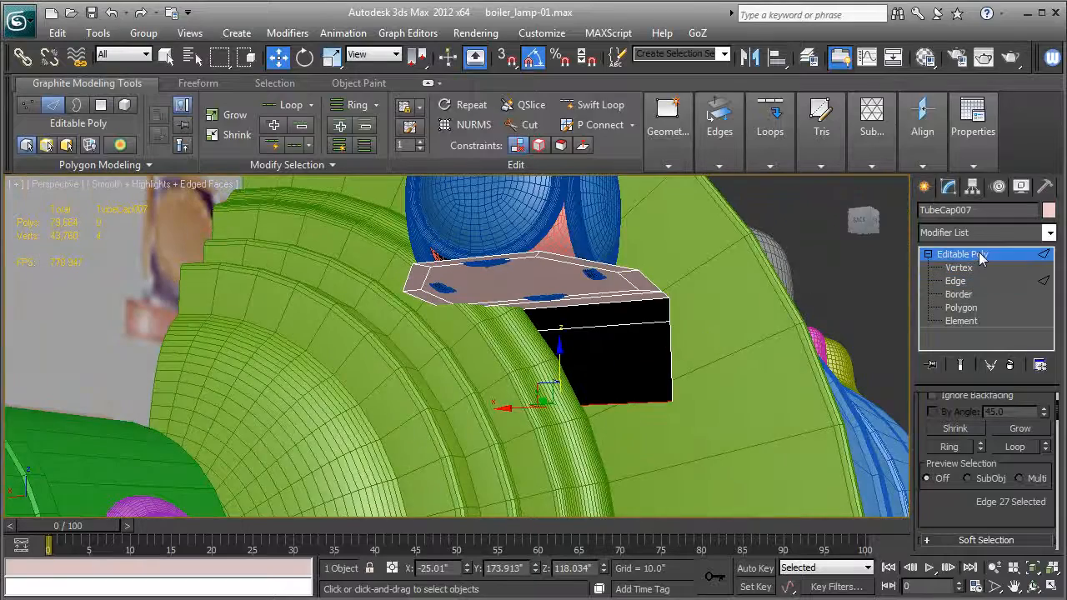
left_click(982, 261)
In the top wireframe view, select the whole lamp assembly with its bracket and move it about 7.2" along X away from the boiler's center
middle_click_drag(576, 246, 571, 509, "alt")
key("t")
key("z")
middle_click_drag(550, 369, 536, 404)
key("F3")
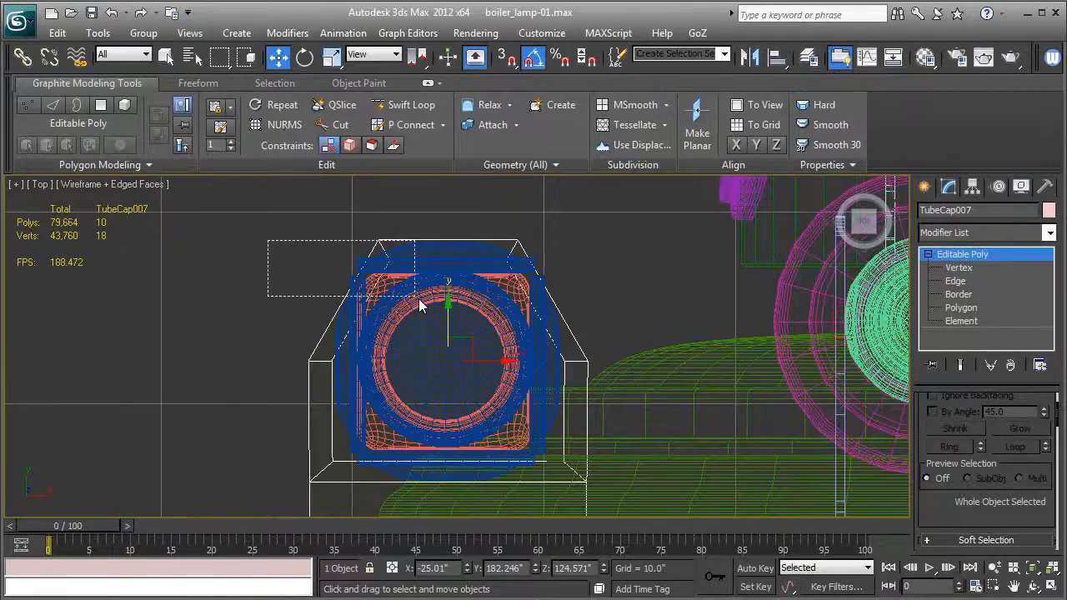
left_click_drag(567, 365, 551, 375)
left_click(418, 470, "ctrl")
middle_click_drag(418, 470, 405, 379)
scroll(444, 333, "down", 2)
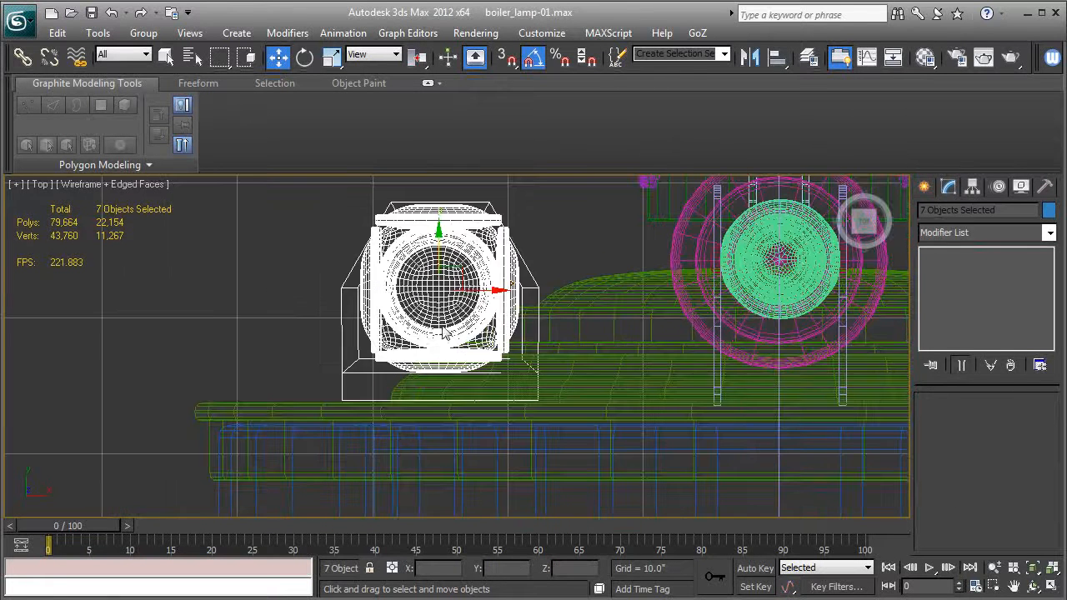
left_click_drag(494, 291, 361, 291)
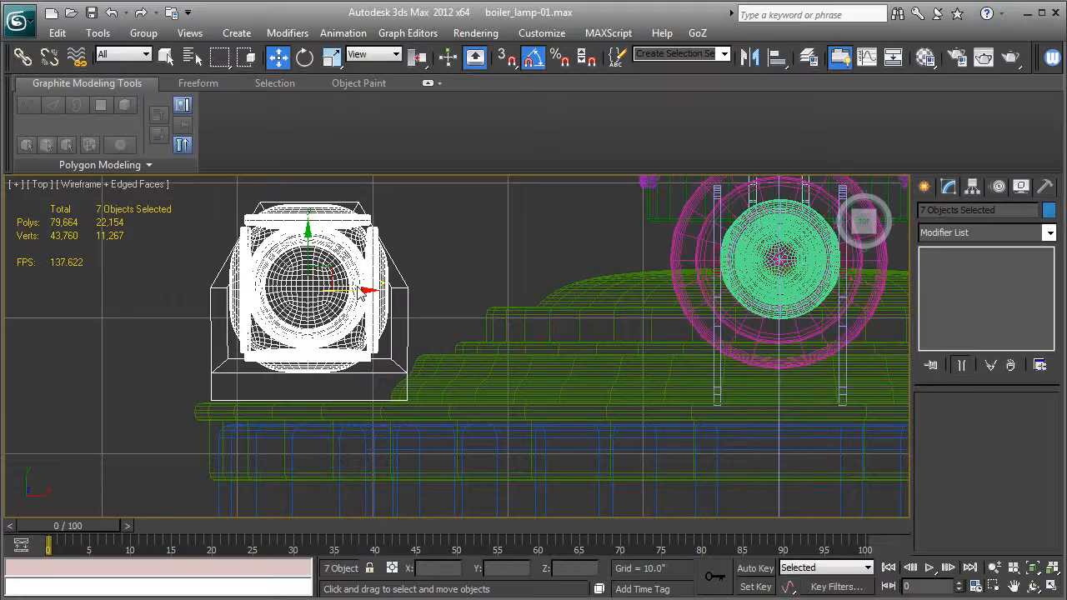
Return to the shaded perspective view, clear the selection and select only the bracket
key("p")
key("z")
mouse_move(511, 419)
middle_mouse_down("alt")
mouse_move(675, 303)
mouse_move(703, 298)
mouse_move(631, 386)
mouse_move(667, 415)
middle_mouse_up("alt")
key("F3")
left_click_drag(407, 334, 372, 336)
mouse_move(373, 334)
middle_mouse_down("alt")
mouse_move(455, 307)
mouse_move(453, 417)
mouse_move(440, 376)
mouse_move(518, 344)
middle_mouse_up("alt")
left_click(546, 300)
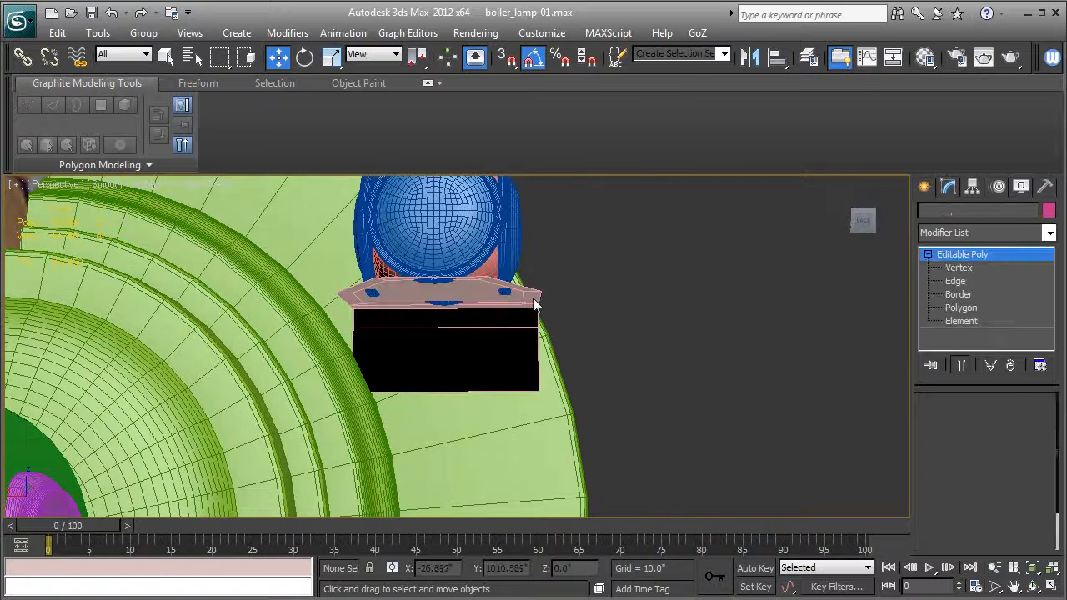
Convert the flange's two lower side edges to a vertex selection and scale it inward, then narrow the bottom vertices further to taper the flange
left_click(955, 281)
left_click(362, 357)
left_click(538, 360, "ctrl")
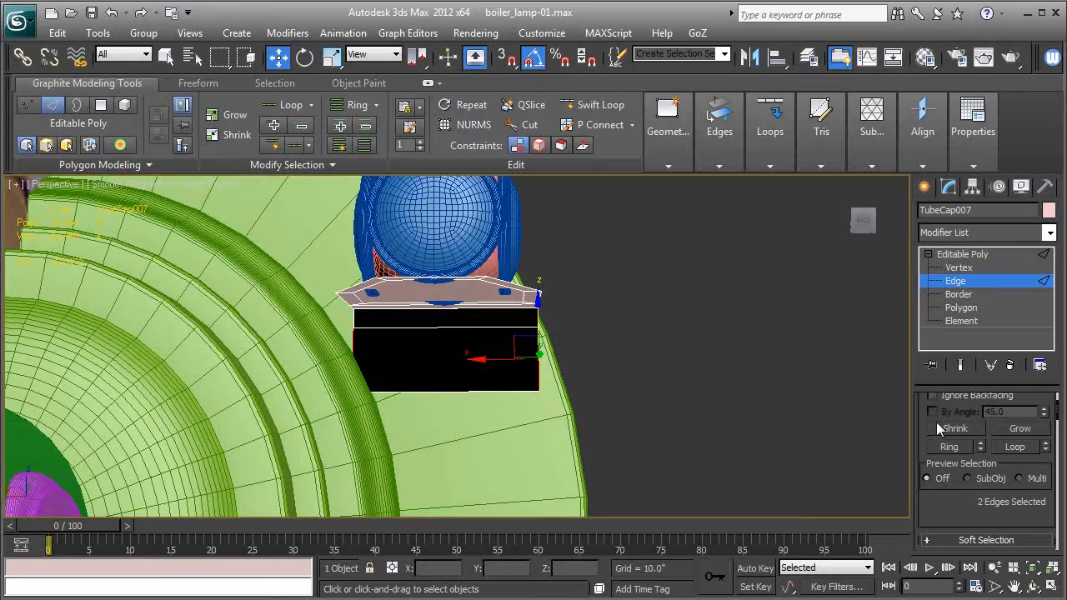
left_click_drag(923, 413, 947, 471)
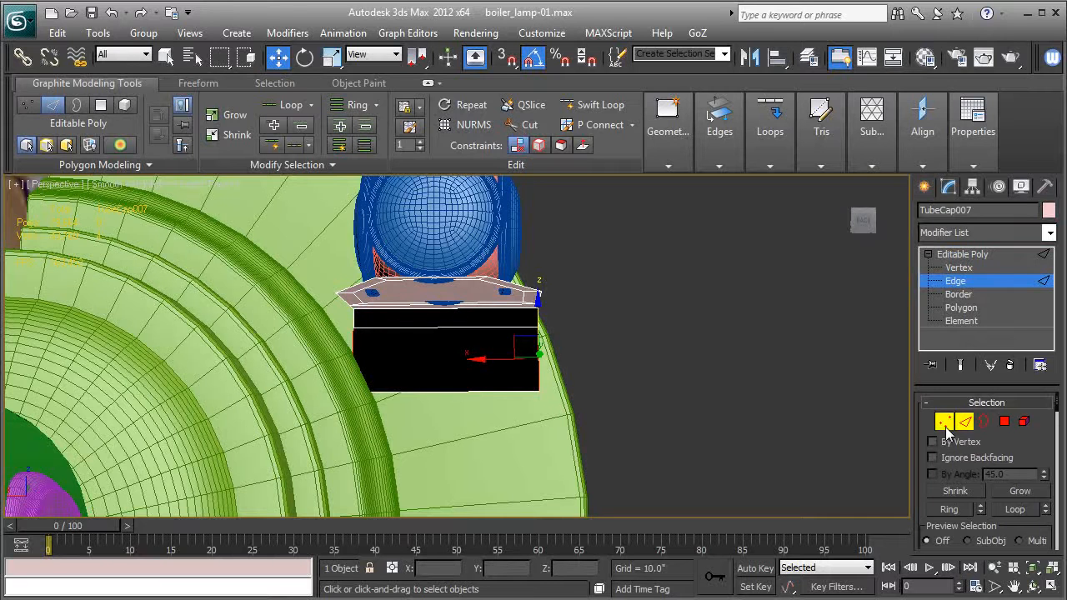
left_click(941, 424, "ctrl")
key("r")
left_click_drag(520, 371, 507, 365)
left_click_drag(320, 359, 503, 399)
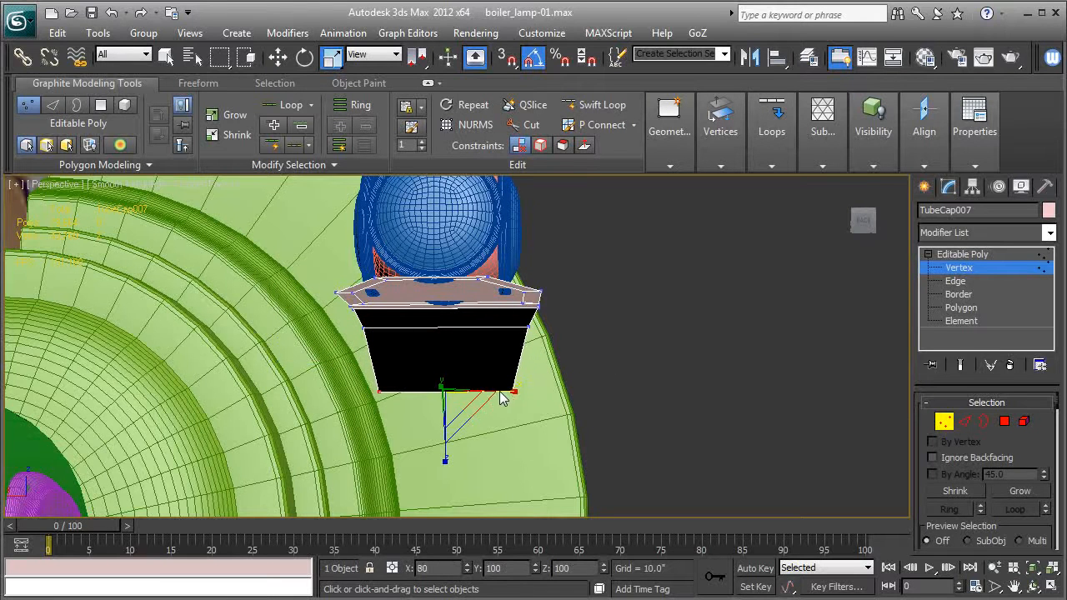
left_click(277, 57)
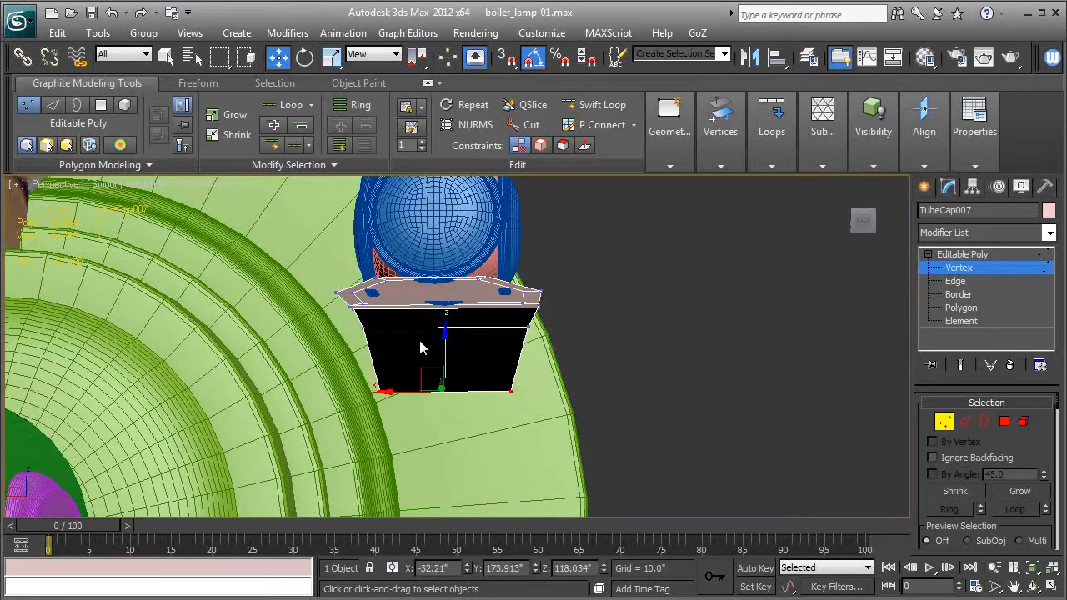
left_click_drag(447, 357, 451, 412, "shift")
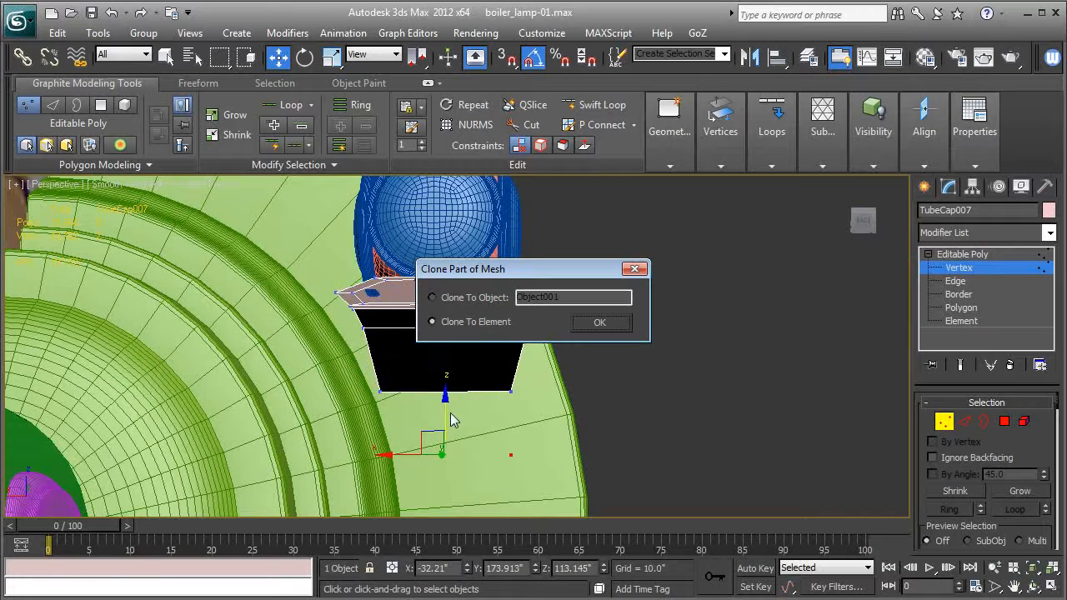
left_click(593, 323)
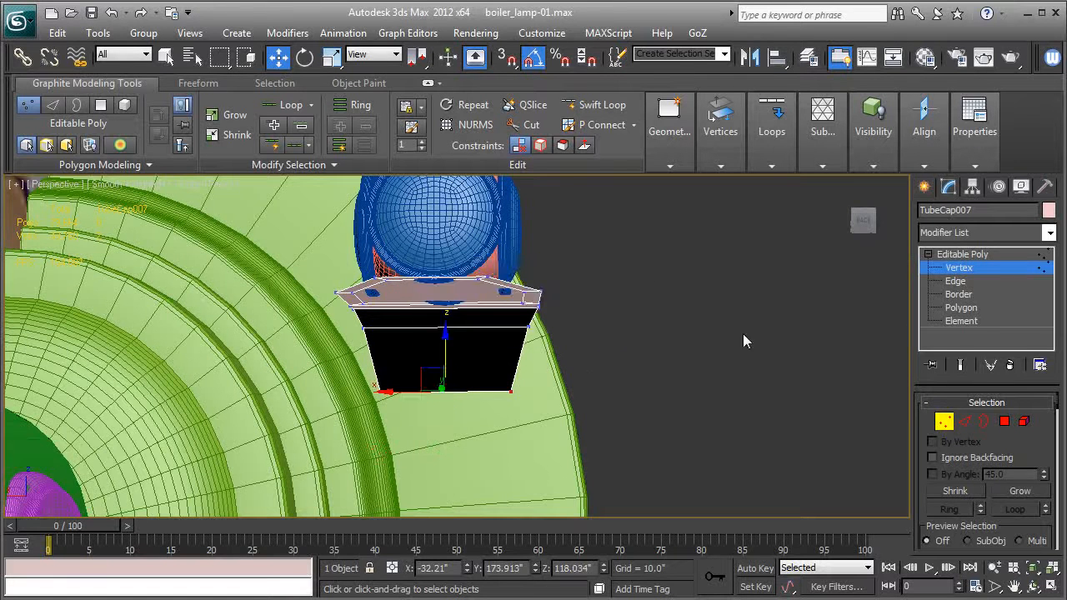
Extend the flange's bottom edge downward about 5.3" as a new polygon and scale its end vertices inward to continue the taper
left_click(957, 283)
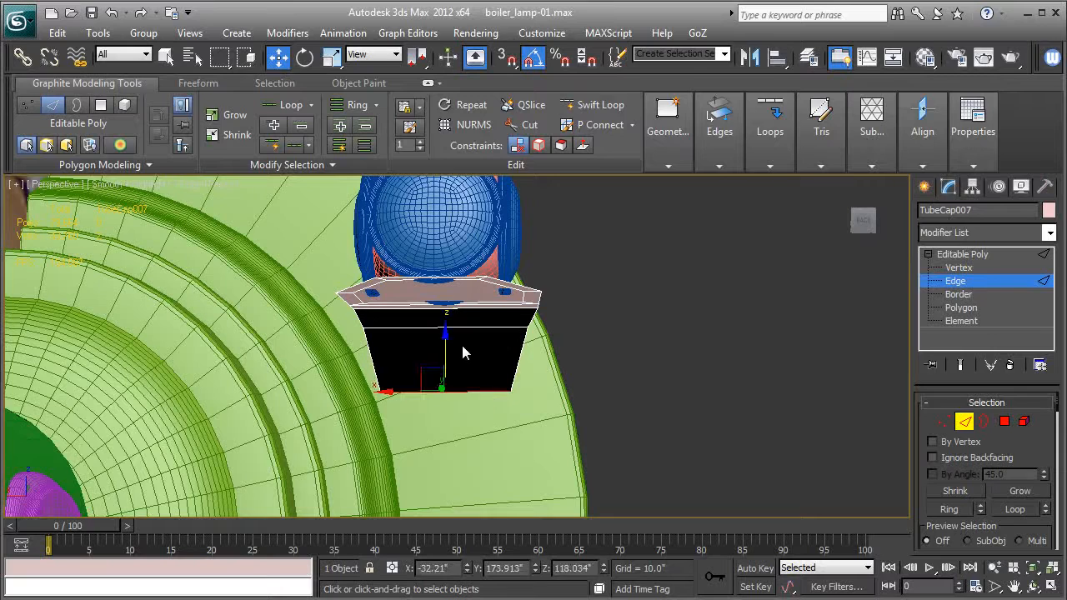
left_click_drag(448, 341, 453, 411, "shift")
mouse_move(526, 389)
middle_mouse_down("alt")
mouse_move(480, 403)
mouse_move(520, 386)
middle_mouse_up("alt")
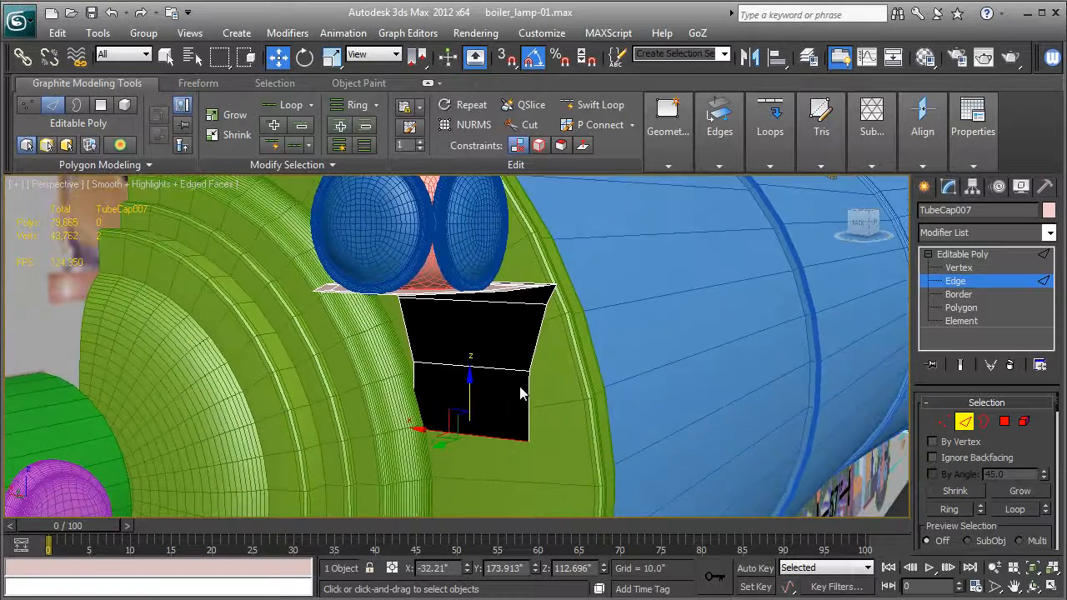
left_click(944, 423)
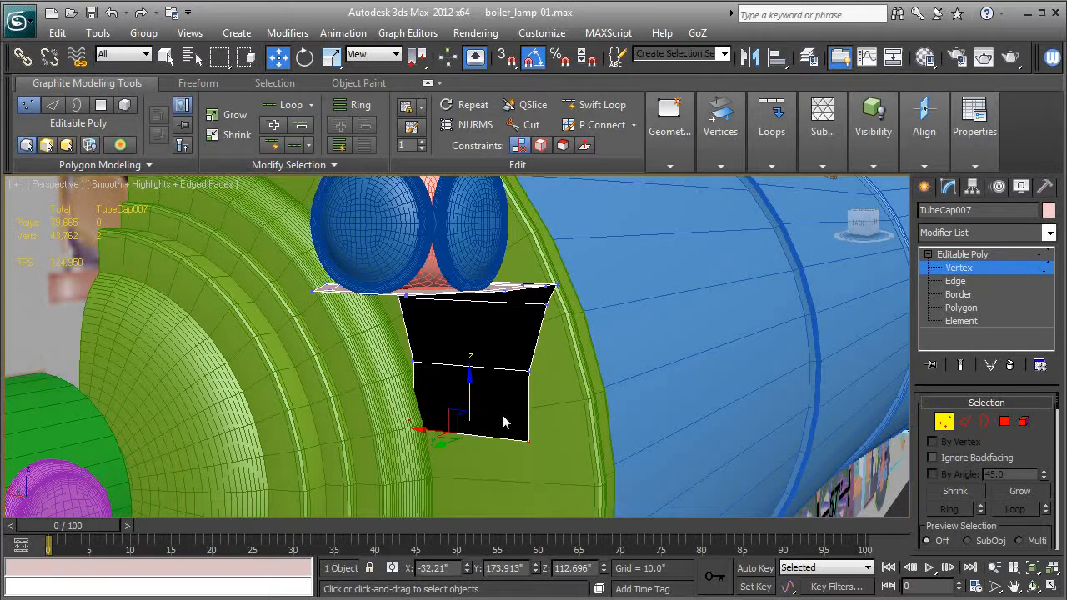
key("r")
mouse_move(534, 446)
left_mouse_down()
mouse_move(496, 448)
mouse_move(520, 442)
left_mouse_up()
Select the ring of horizontal edges through the bracket and connect them with one vertical center line of edges
left_click(956, 281)
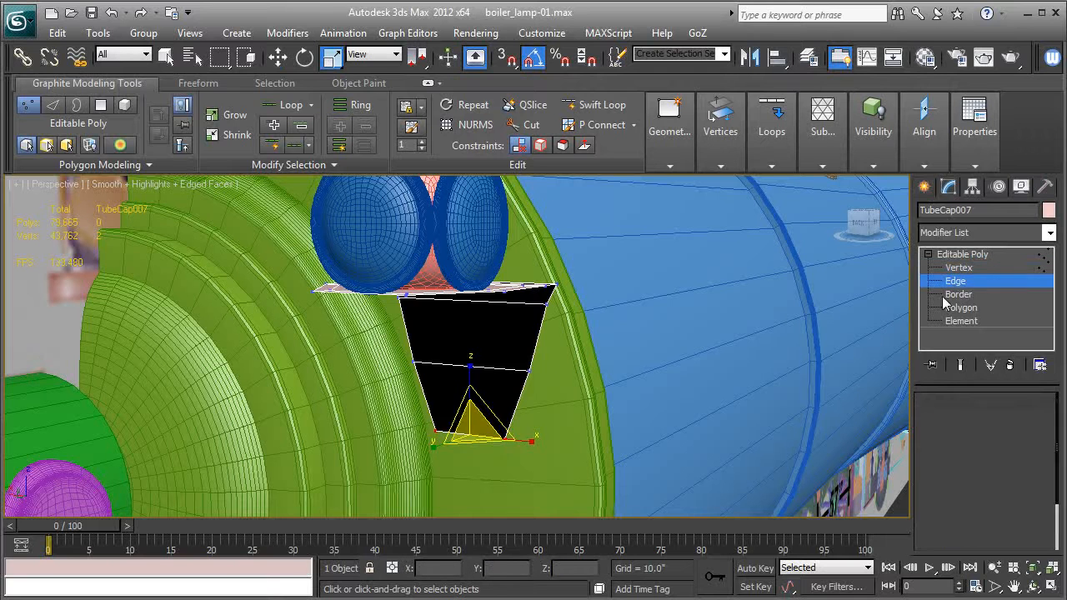
left_click(472, 367)
key("alt+r")
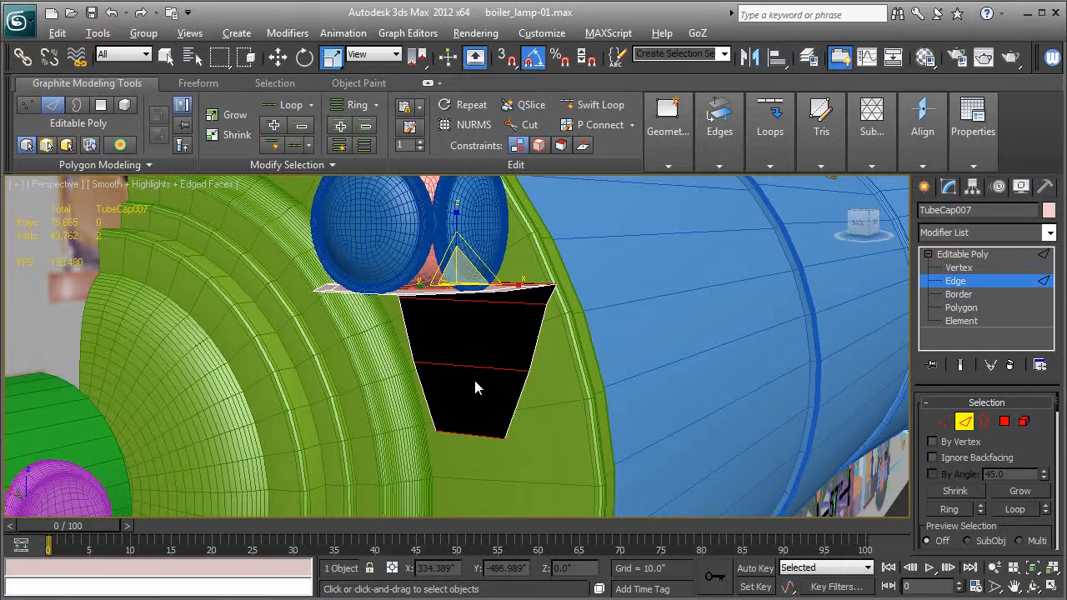
middle_click_drag(428, 397, 446, 371, "alt")
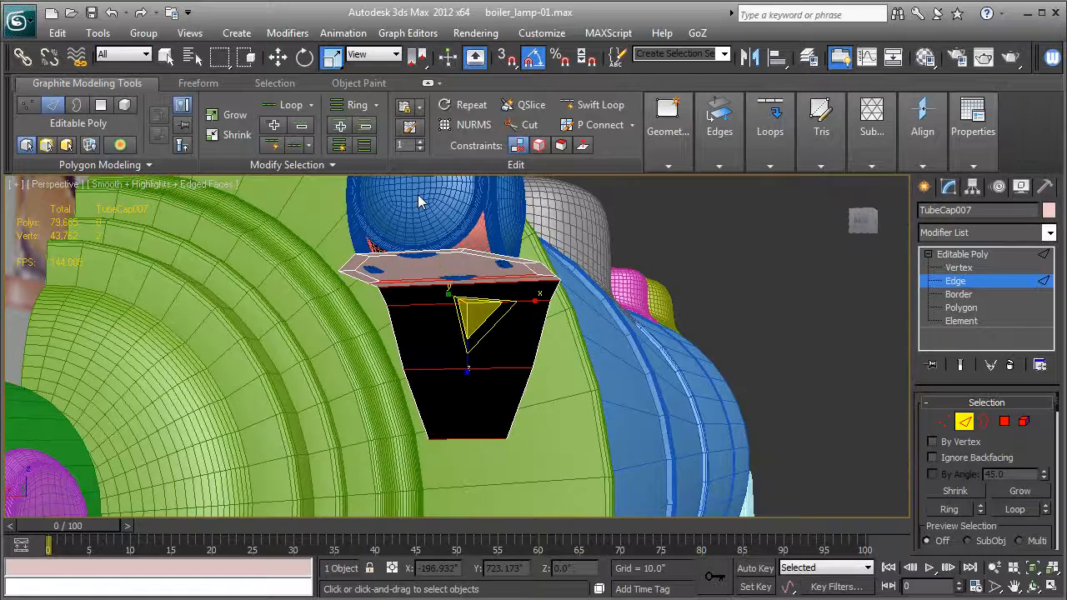
key("ctrl+shift+e")
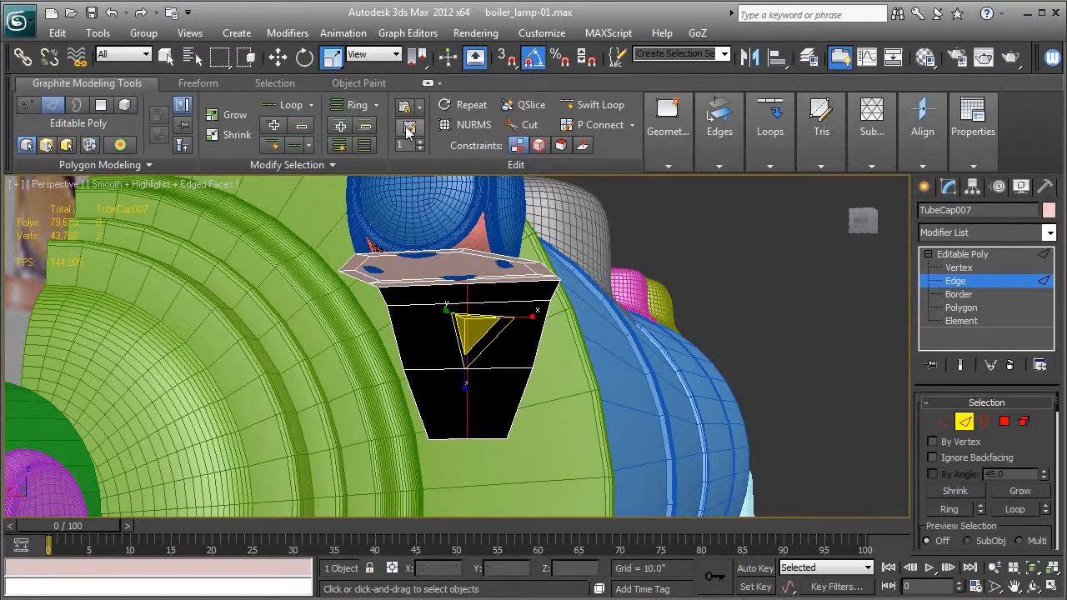
Lower the flange's bottom center vertex to form a point and scale the upper side vertices inward to narrow the flange's top
left_click(277, 58)
left_click(961, 267)
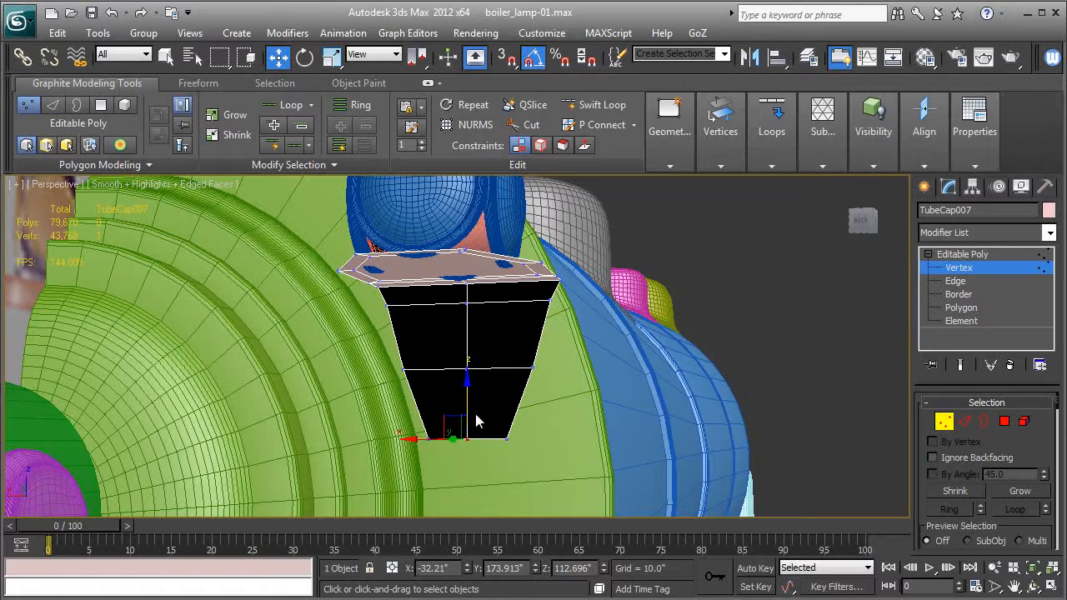
left_click_drag(466, 396, 464, 414)
middle_click_drag(474, 405, 499, 401, "alt")
left_click(396, 315)
left_click_drag(549, 310, 521, 307, "ctrl")
key("r")
Raise the three bottom vertices of the flange slightly to shorten its pointed end, and leave vertex editing
left_click_drag(398, 432, 606, 500)
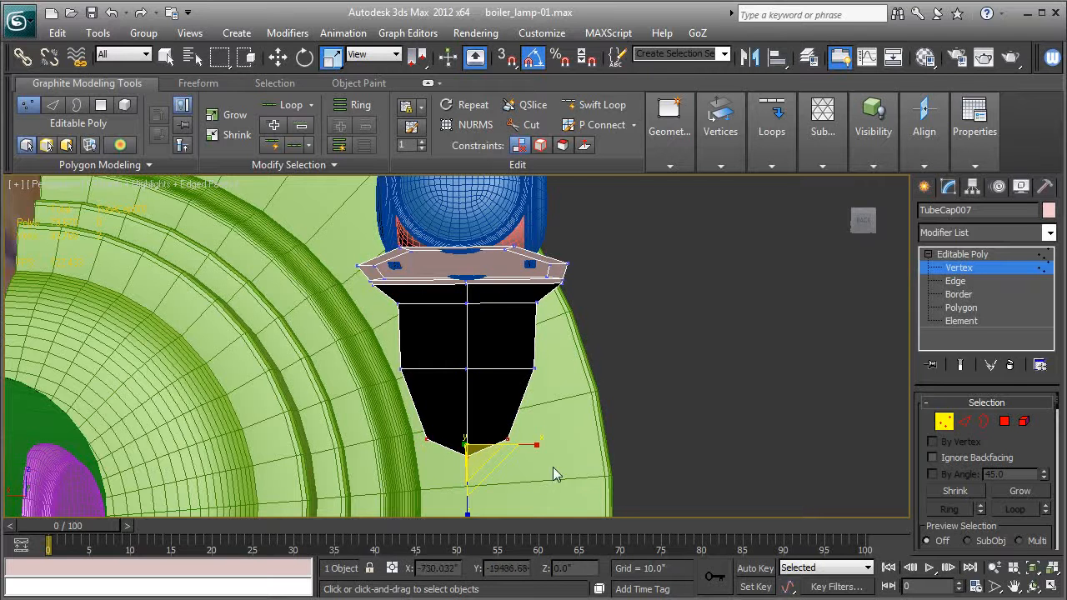
key("w")
left_click_drag(468, 412, 469, 382)
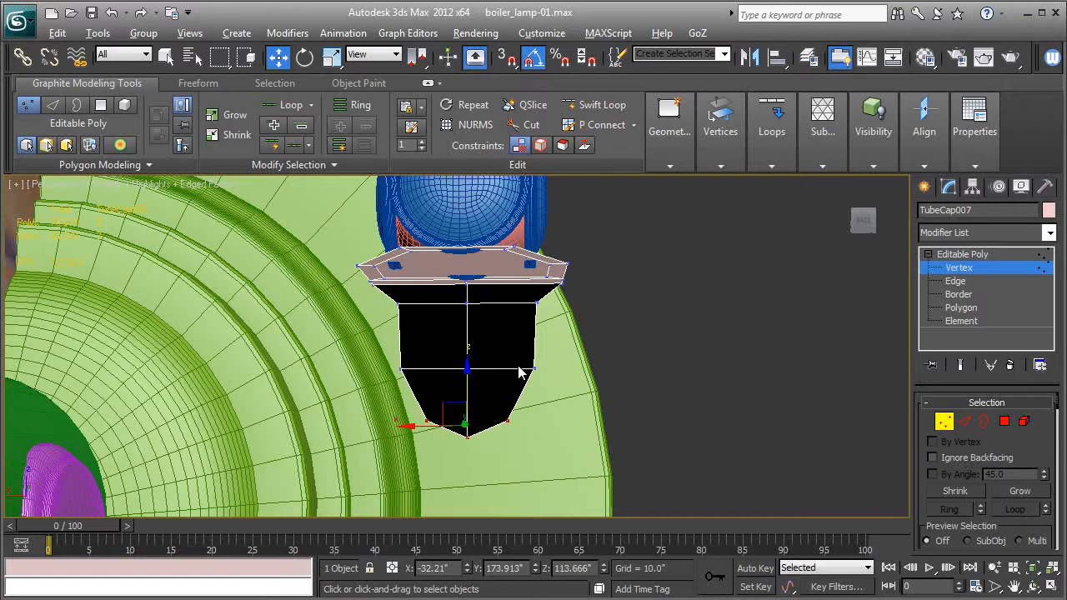
key("l")
middle_click_drag(357, 376, 533, 364, "alt")
key("p")
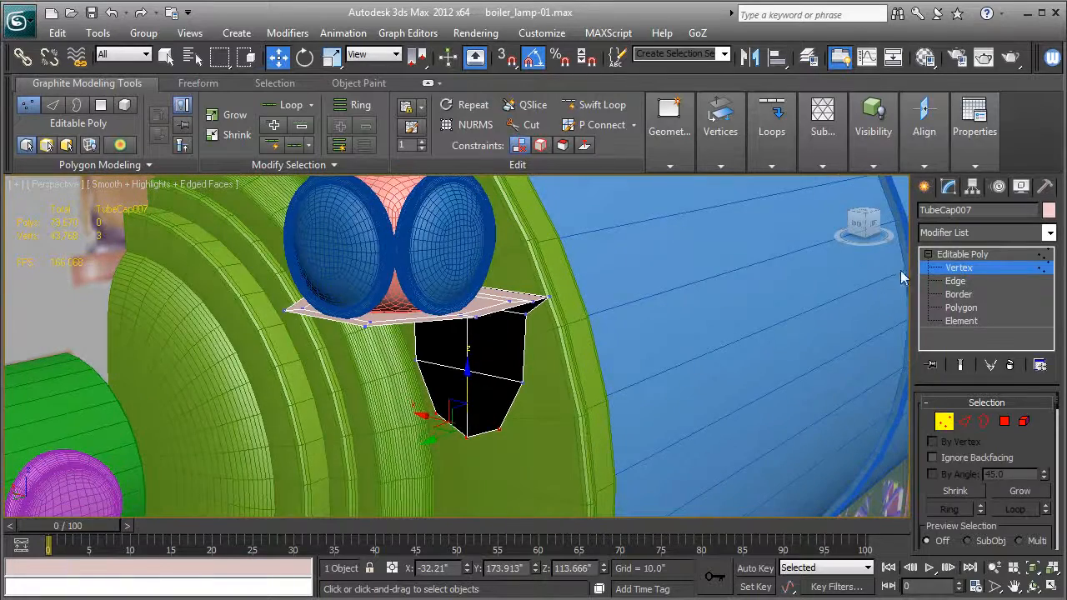
key("1")
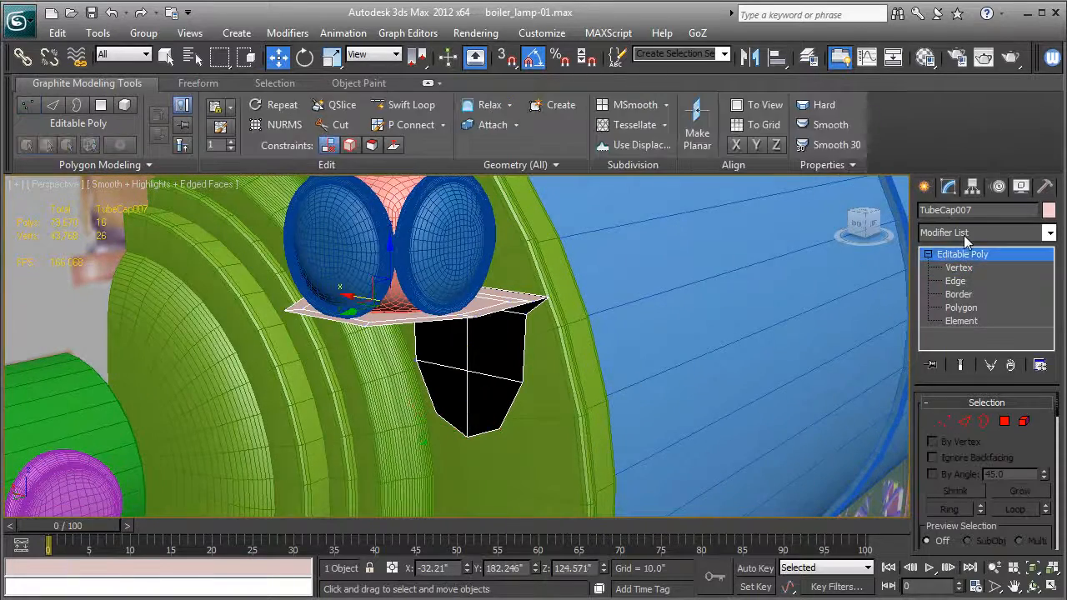
Add a Shell modifier to the bracket, hide the edged faces and set the inner amount to 0.83"
left_click(964, 235)
key("s")
key("s")
key("s")
key("s")
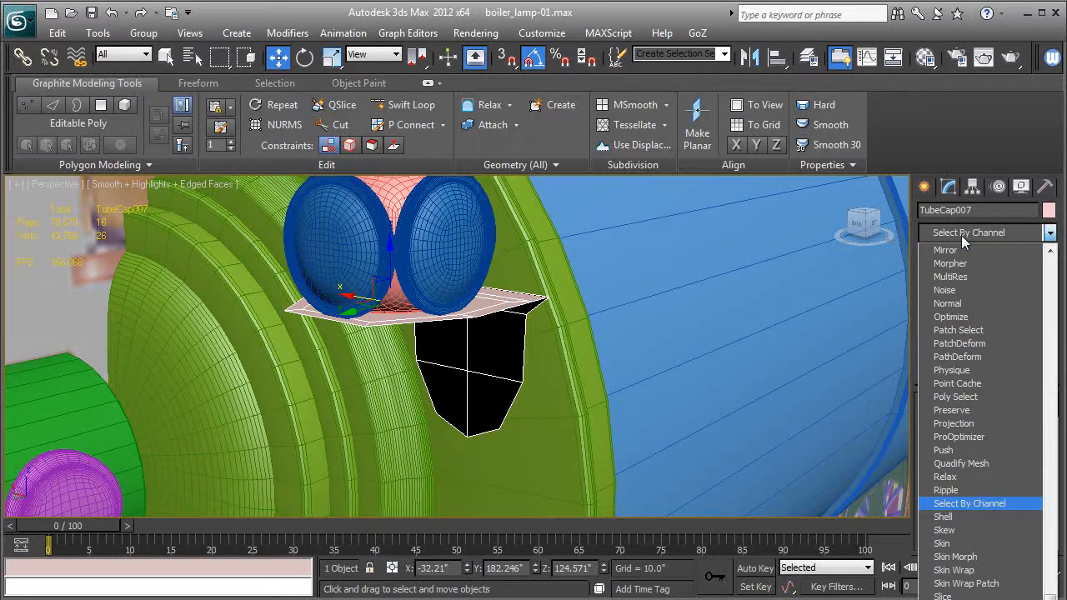
left_click(943, 517)
middle_click_drag(667, 423, 517, 429, "alt")
key("F4")
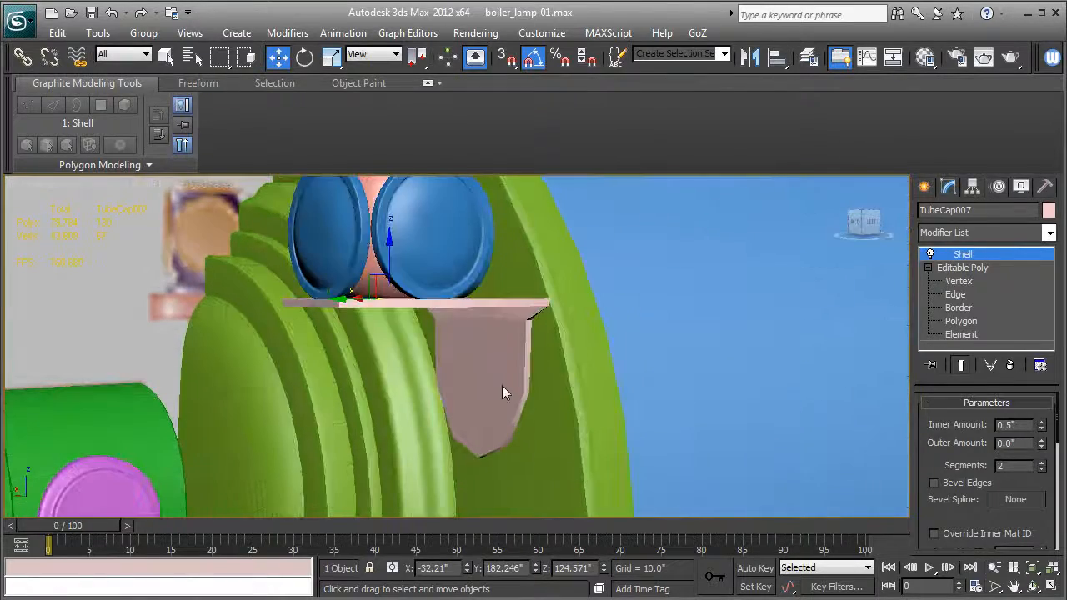
scroll(502, 393, "up", 6)
scroll(570, 368, "down", 2)
middle_click_drag(552, 365, 526, 382, "alt")
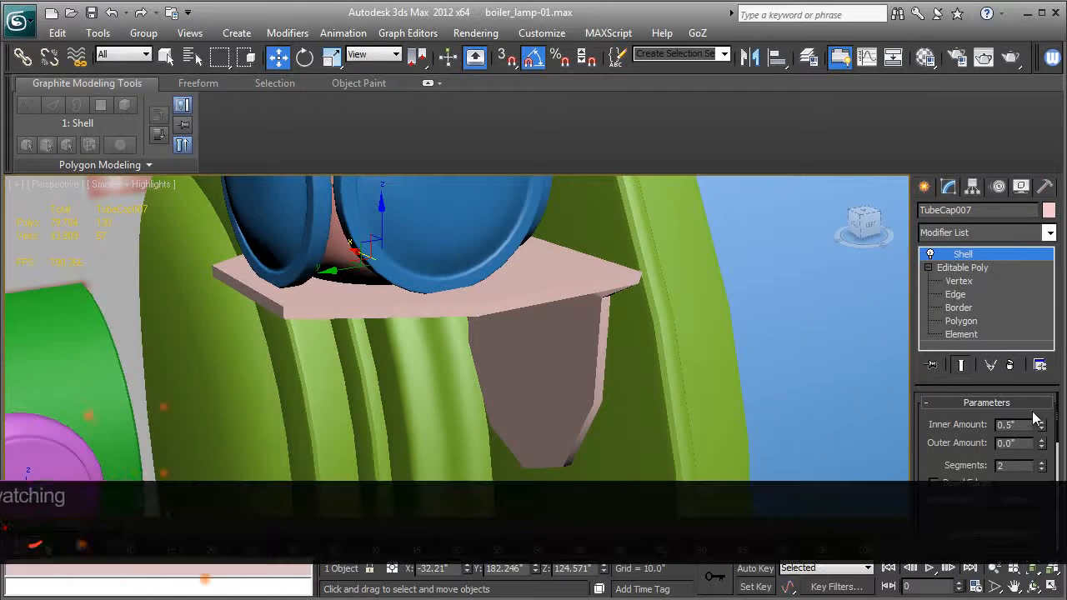
left_click_drag(1042, 427, 1047, 411)
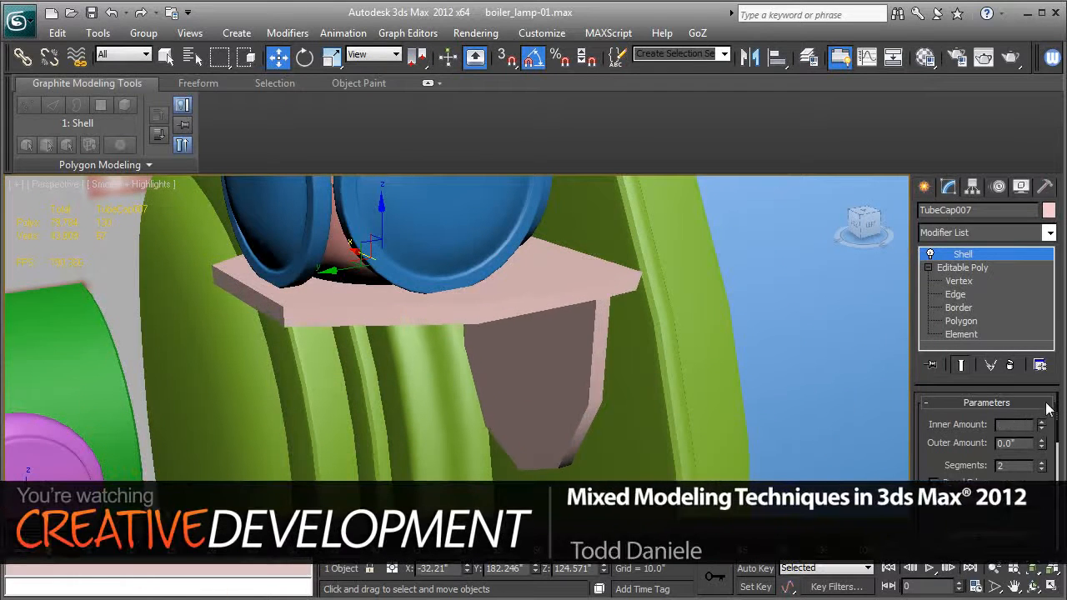
Add a TurboSmooth modifier to the bracket with 2 iterations
left_click(991, 233)
key("t")
key("t")
key("t")
key("Return")
left_click(1041, 430)
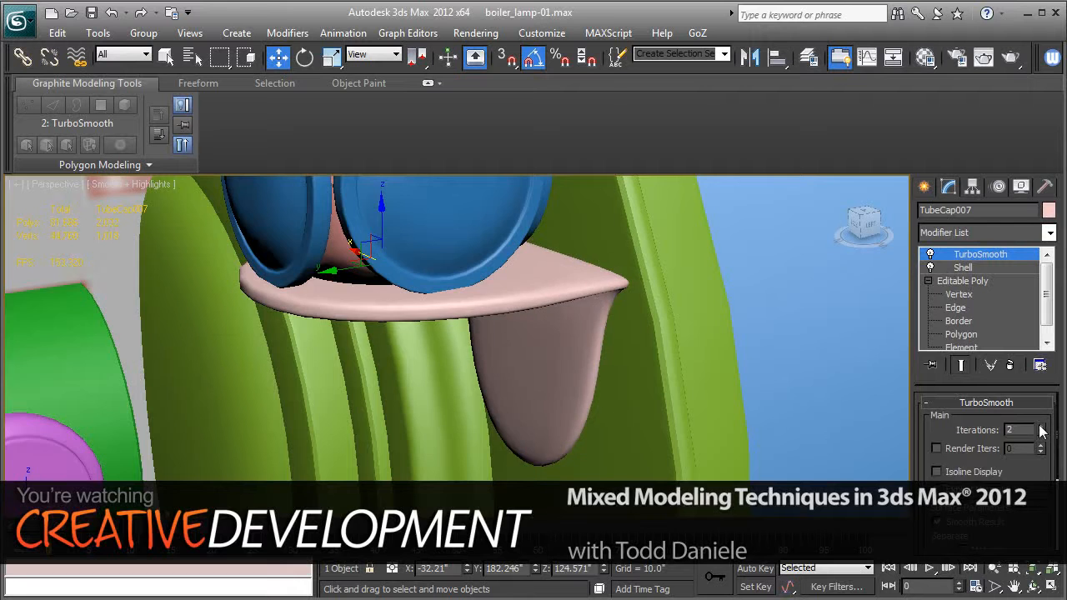
middle_click_drag(557, 370, 515, 356, "alt")
Switch off TurboSmooth temporarily, set the Shell segments to 3 and switch the smoothing back on
left_click(932, 256)
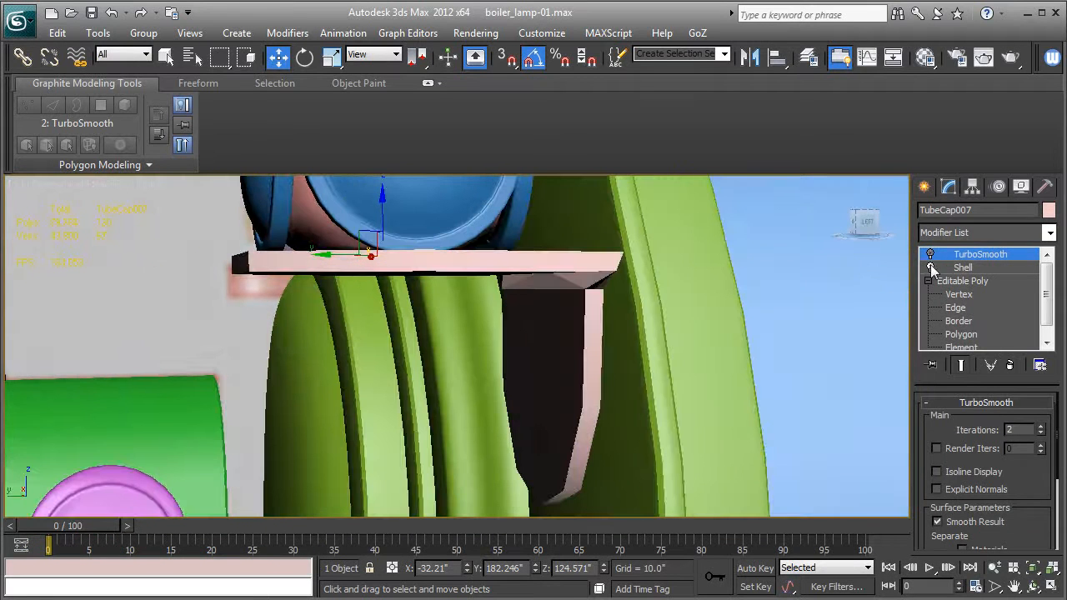
left_click(933, 268)
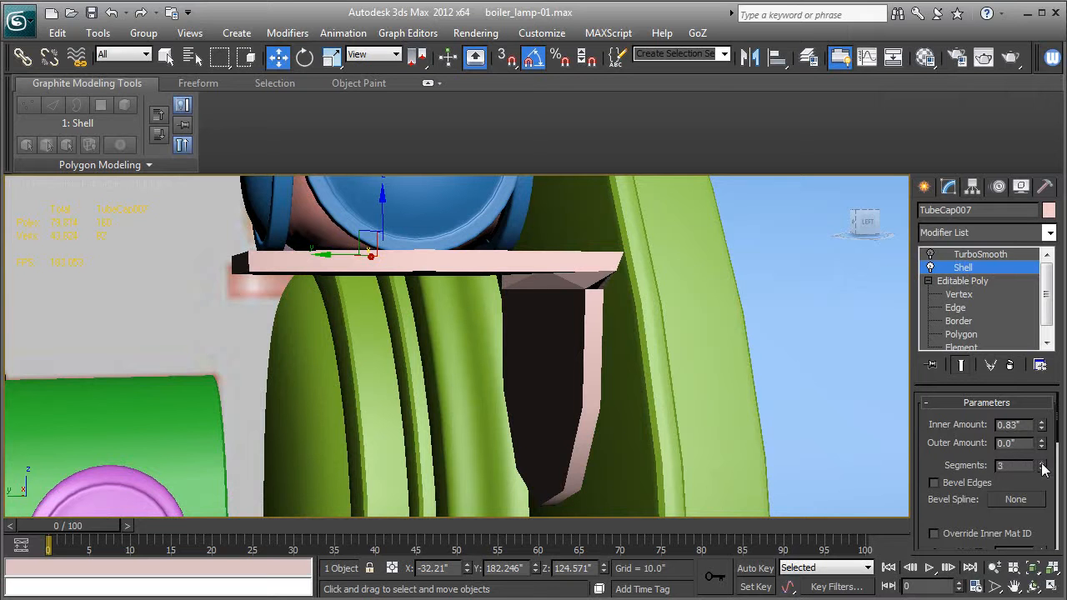
left_click(969, 255)
left_click(932, 255)
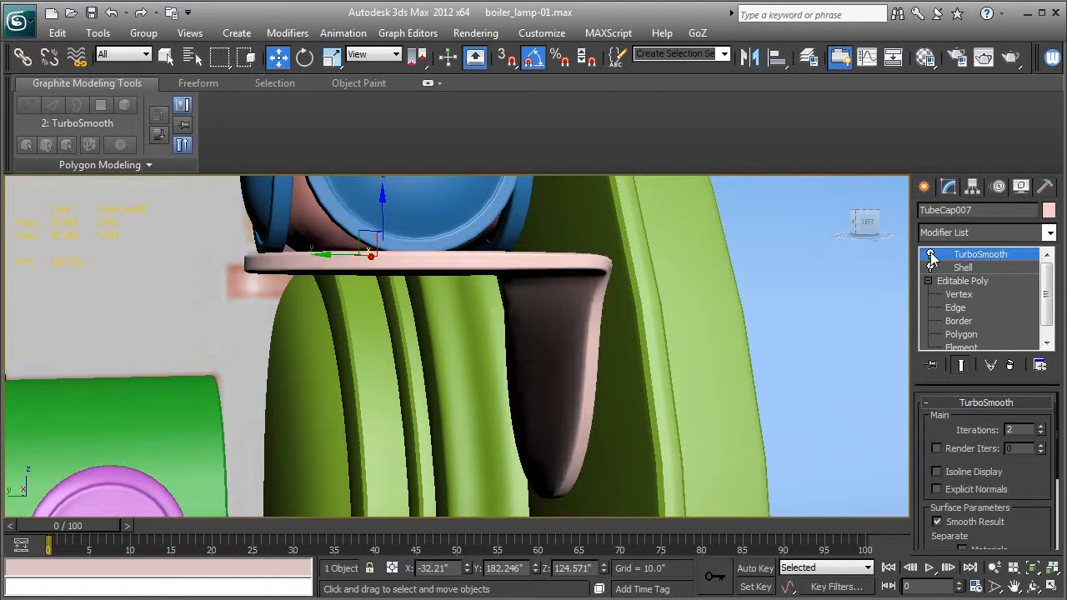
In the top view with edged faces shown, select the bracket's side vertices and scale them inward along X to narrow the plate
middle_click_drag(534, 392, 612, 548, "alt")
scroll(594, 407, "down", 2)
key("t")
key("z")
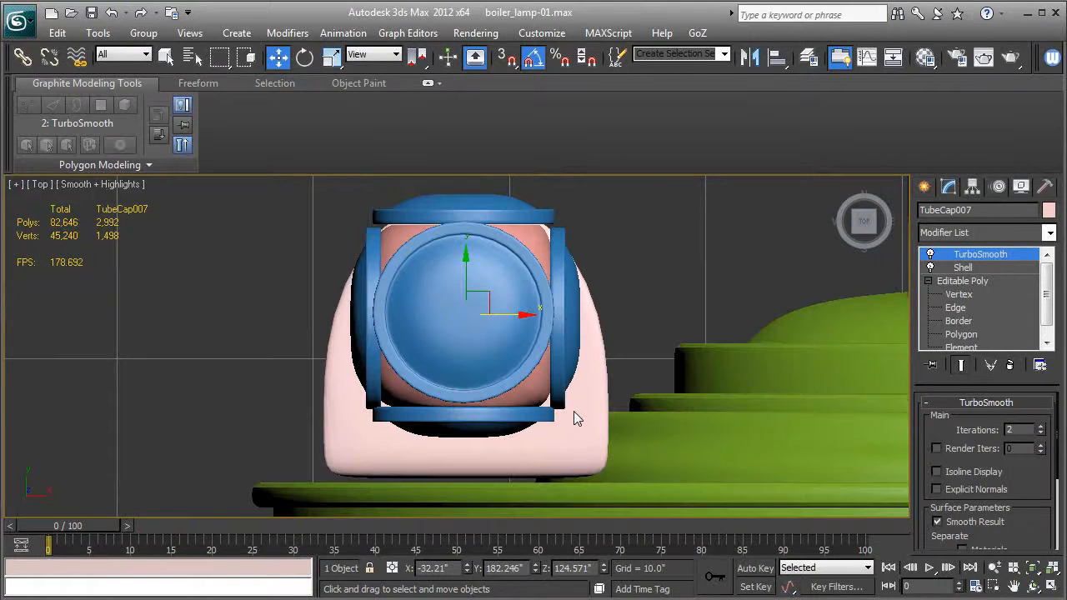
key("F4")
left_click(957, 294)
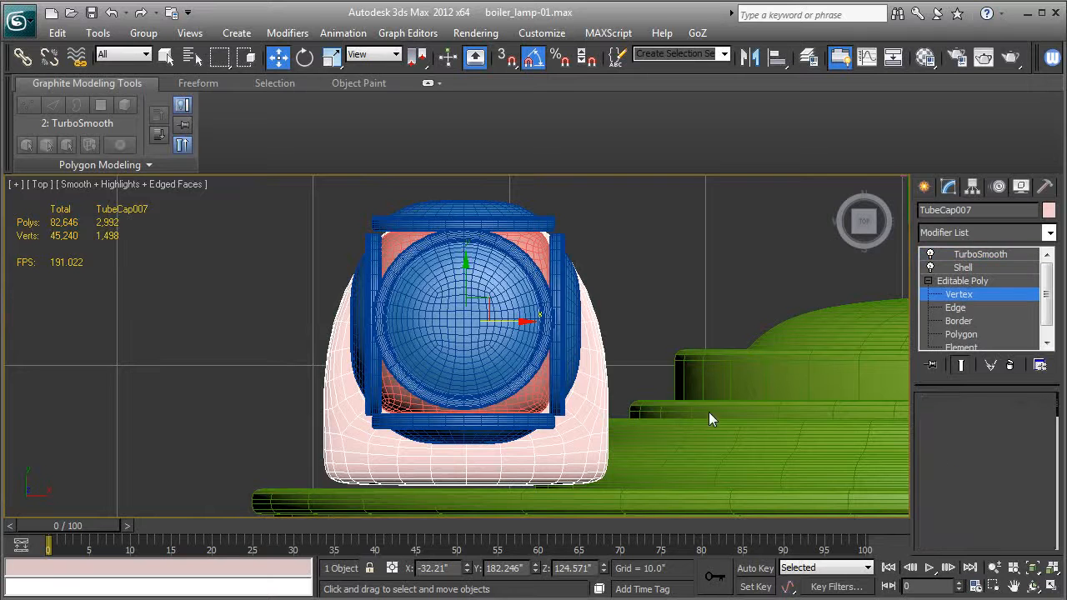
left_click_drag(642, 313, 574, 521)
left_click_drag(286, 298, 366, 522, "ctrl")
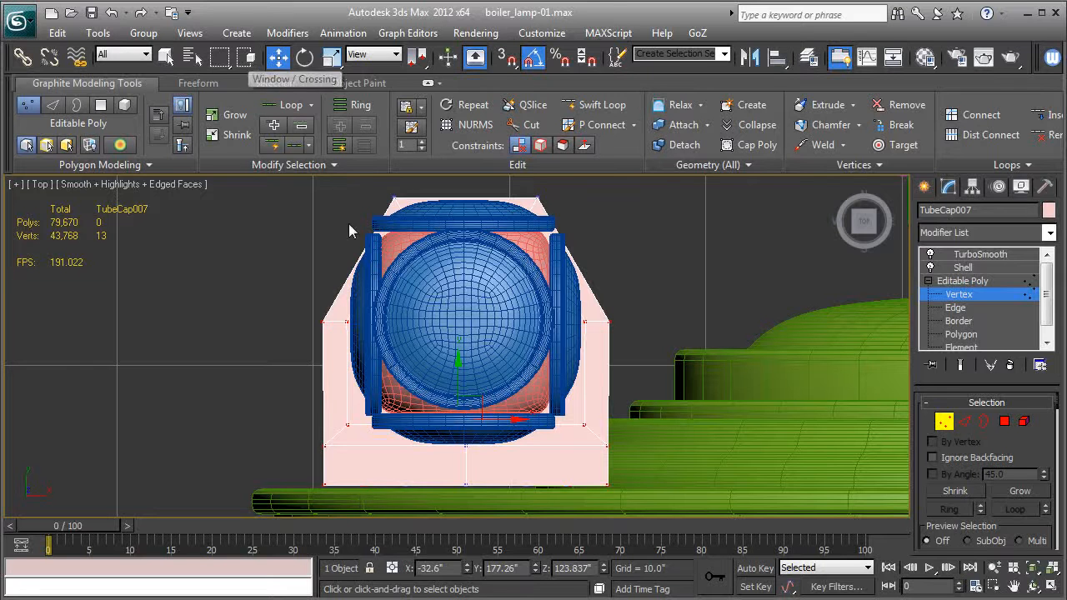
key("r")
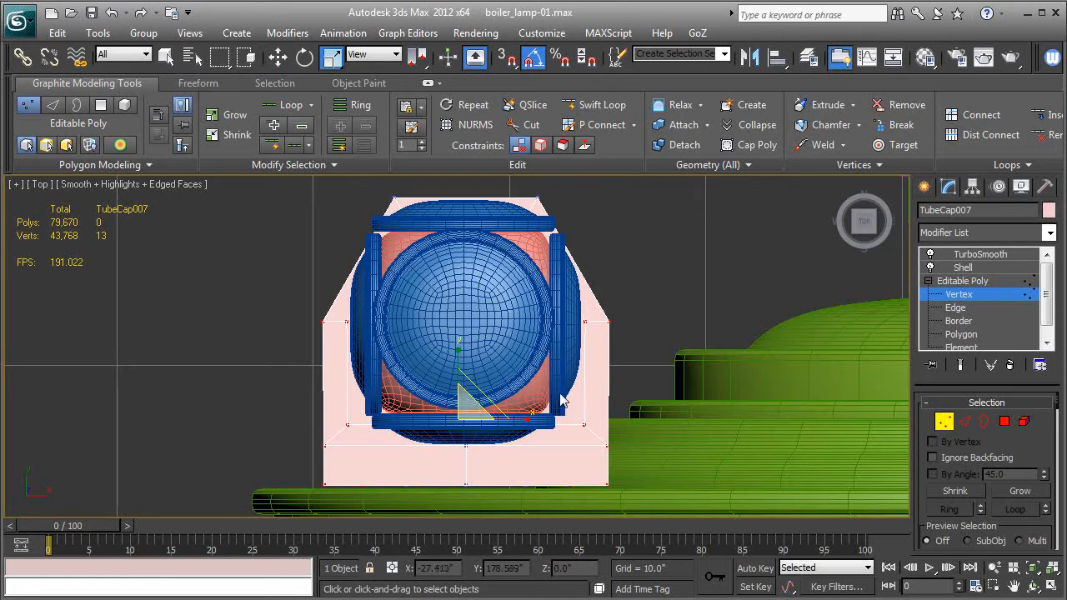
left_click_drag(532, 424, 519, 425)
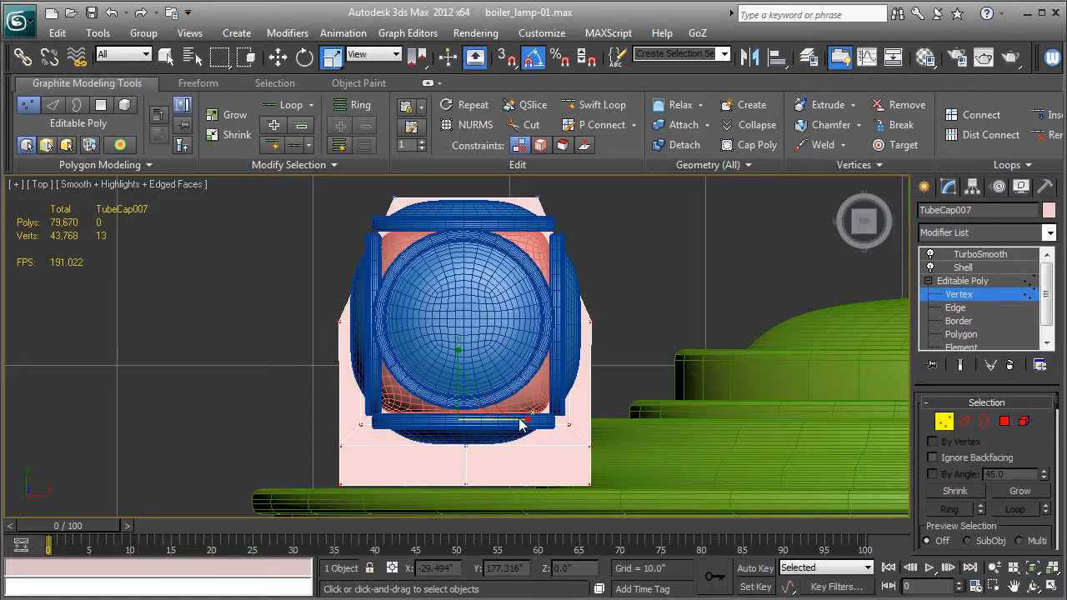
In the perspective view, remove the hanging flange's vertices from the selection and scale the plate's remaining side vertices inward along X
key("p")
key("z")
middle_click_drag(453, 458, 632, 330, "alt")
scroll(469, 434, "down", 5)
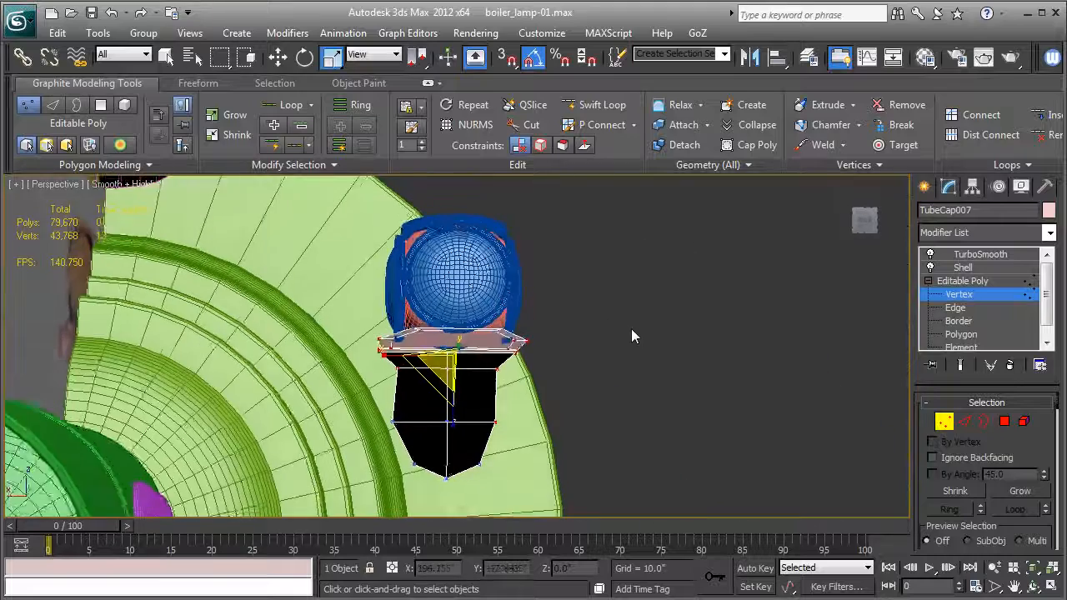
left_click_drag(527, 453, 364, 370)
scroll(375, 370, "up", 2)
middle_click_drag(376, 370, 383, 341, "alt")
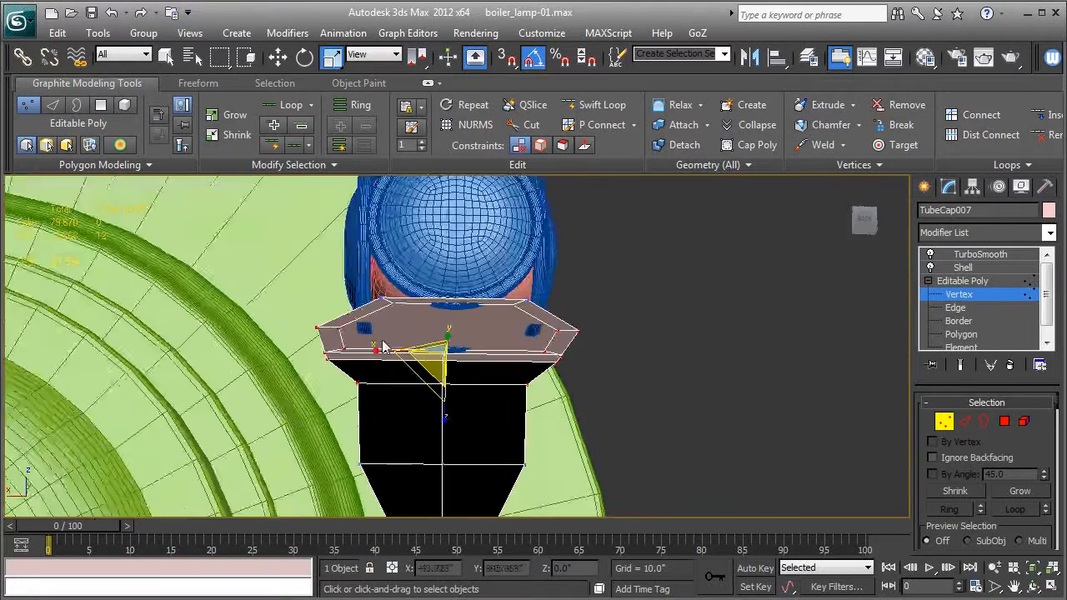
scroll(383, 346, "up", 1)
left_click_drag(381, 409, 335, 386, "alt")
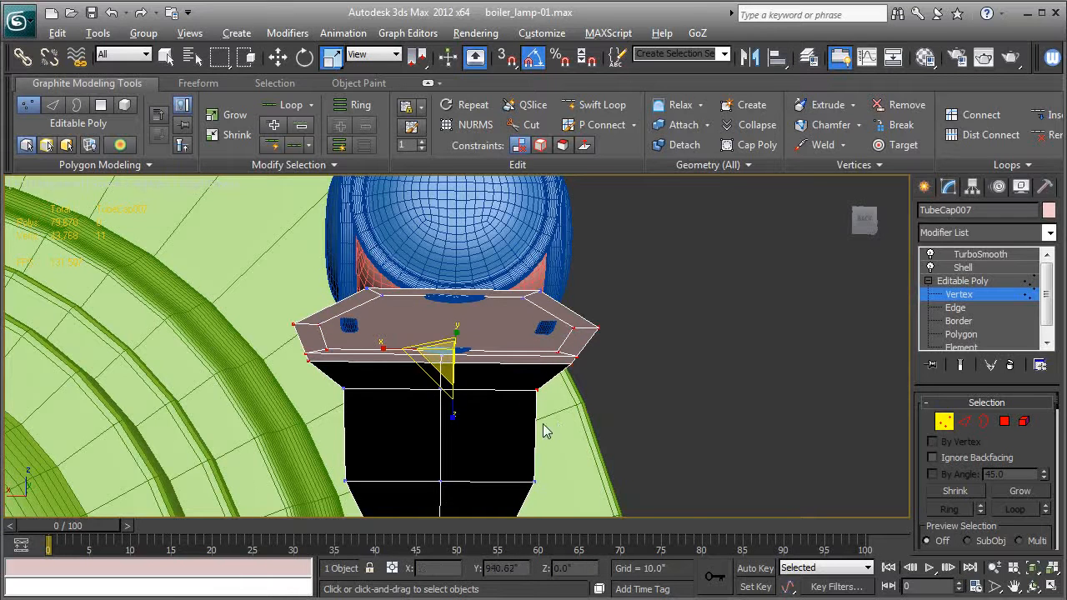
key("r")
left_click_drag(382, 351, 401, 351)
middle_click_drag(401, 351, 298, 393, "alt")
Return to the TurboSmooth level and inspect the narrowed bracket with the edged faces temporarily hidden
left_click(966, 282)
left_click(976, 255)
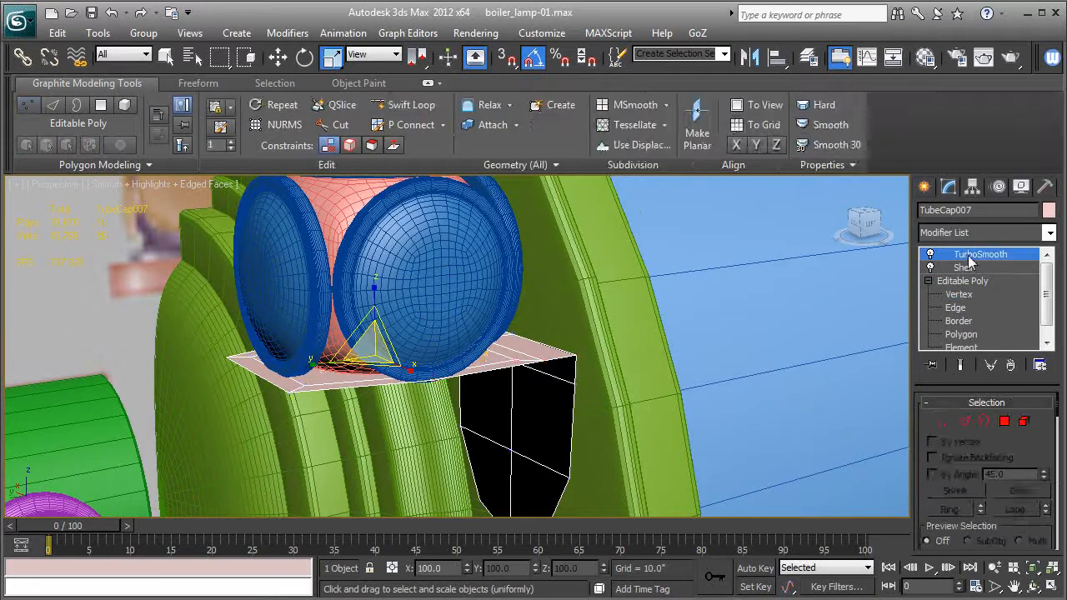
key("F4")
middle_click_drag(472, 427, 586, 351, "alt")
key("F4")
Move the row of vertices above the flange's tapered end down to about Z 116.05", previewing the smoothed shape
left_click(959, 294)
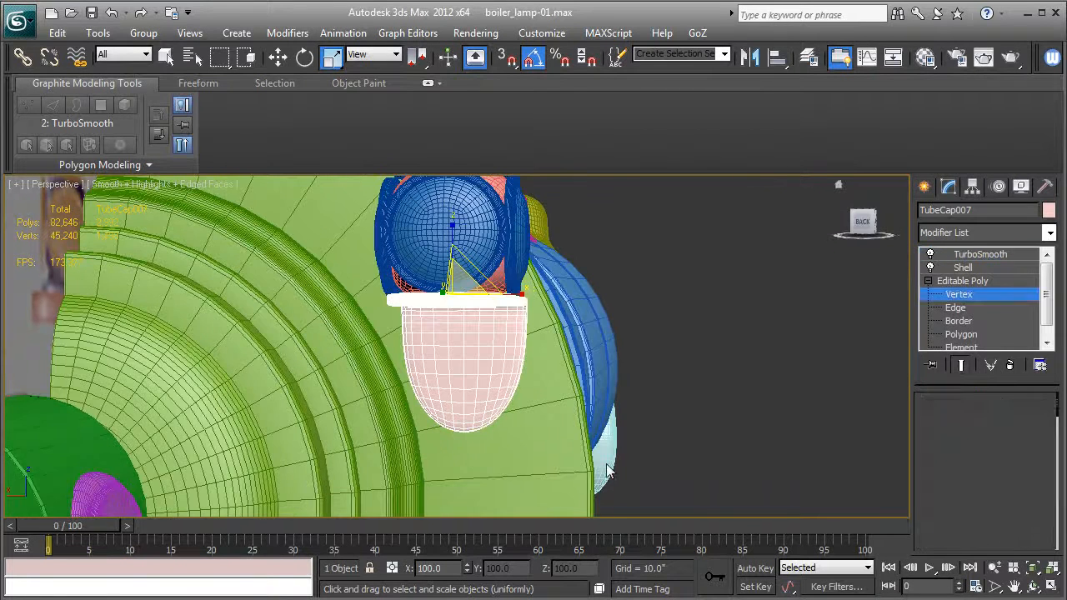
left_click_drag(374, 358, 603, 409)
key("w")
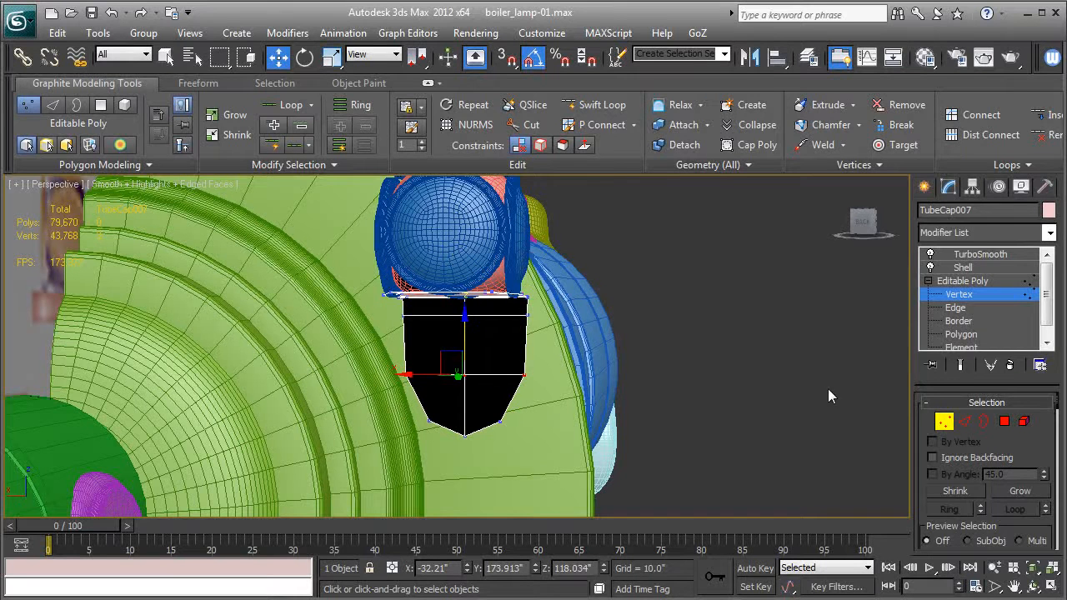
left_click(963, 367)
left_click_drag(466, 332, 461, 355)
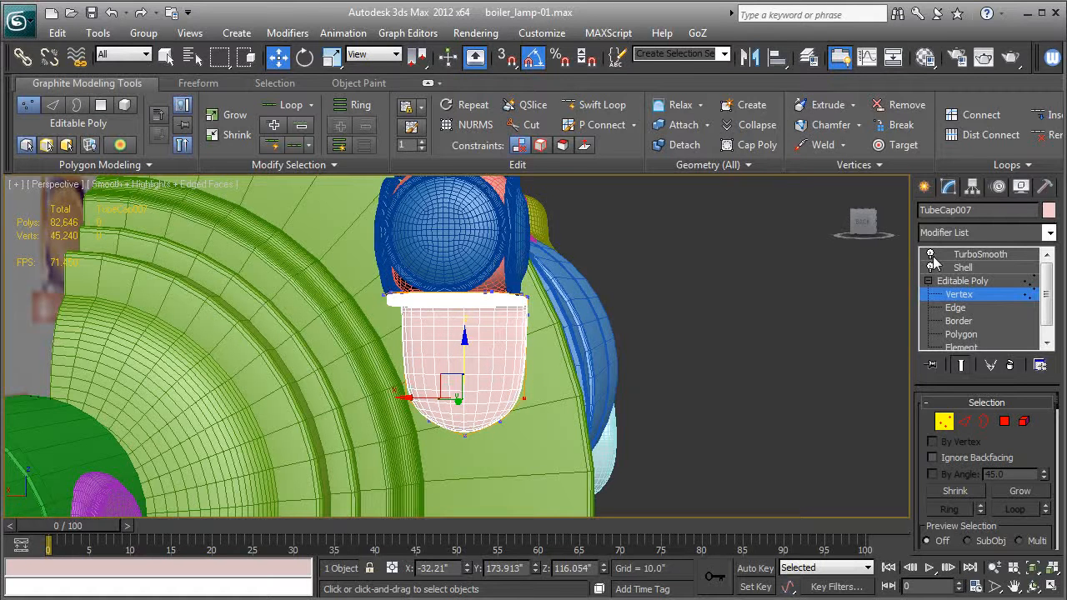
left_click(962, 366)
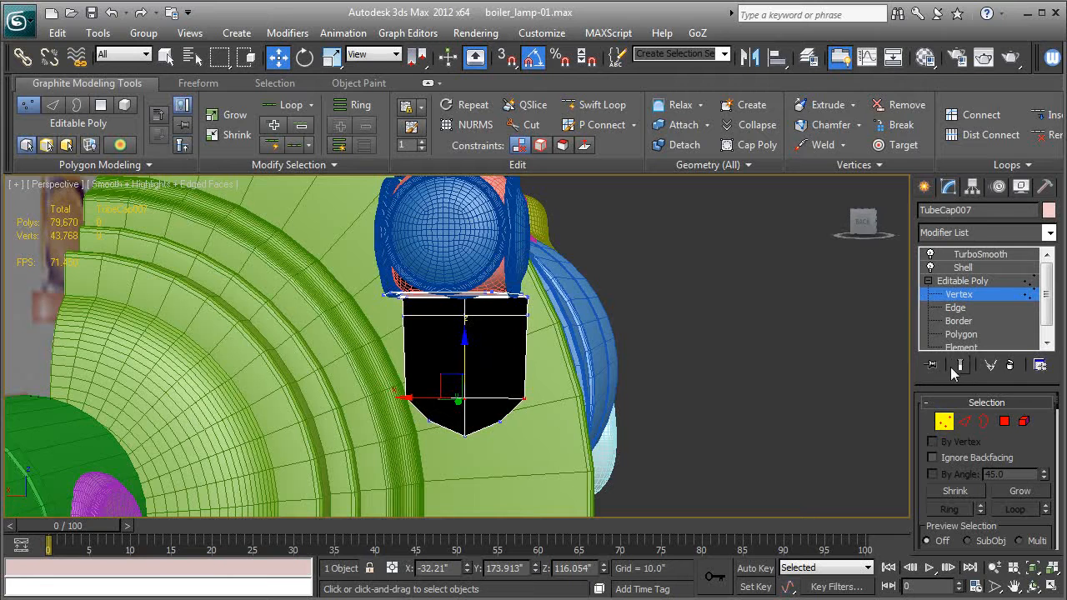
Ring-select the vertical edges in the flange's middle section and connect them with a new horizontal edge row
left_click(956, 307)
left_click(465, 381)
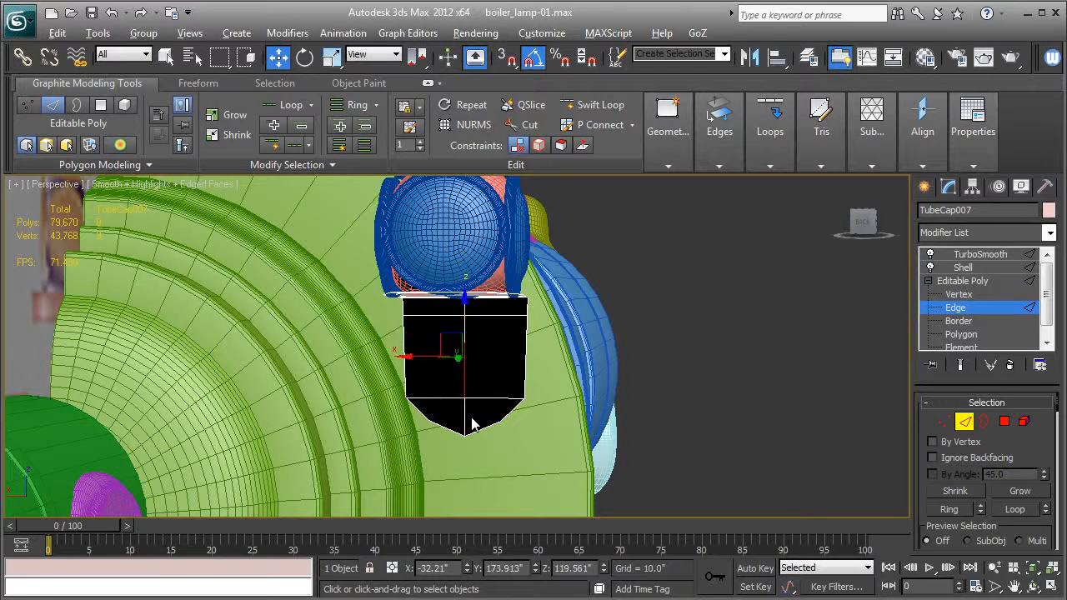
key("alt+r")
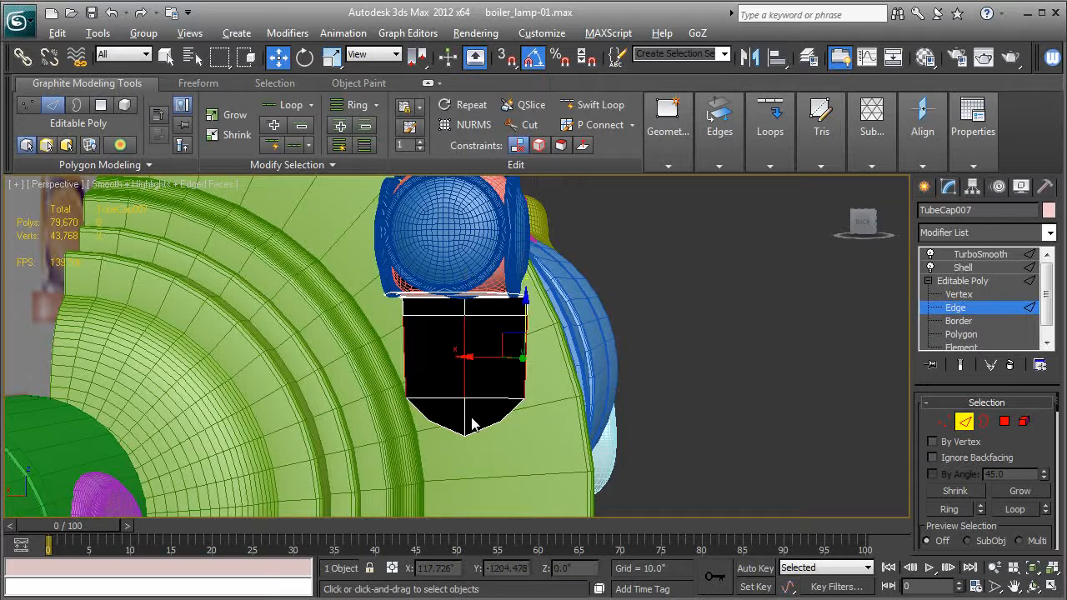
key("ctrl+shift+e")
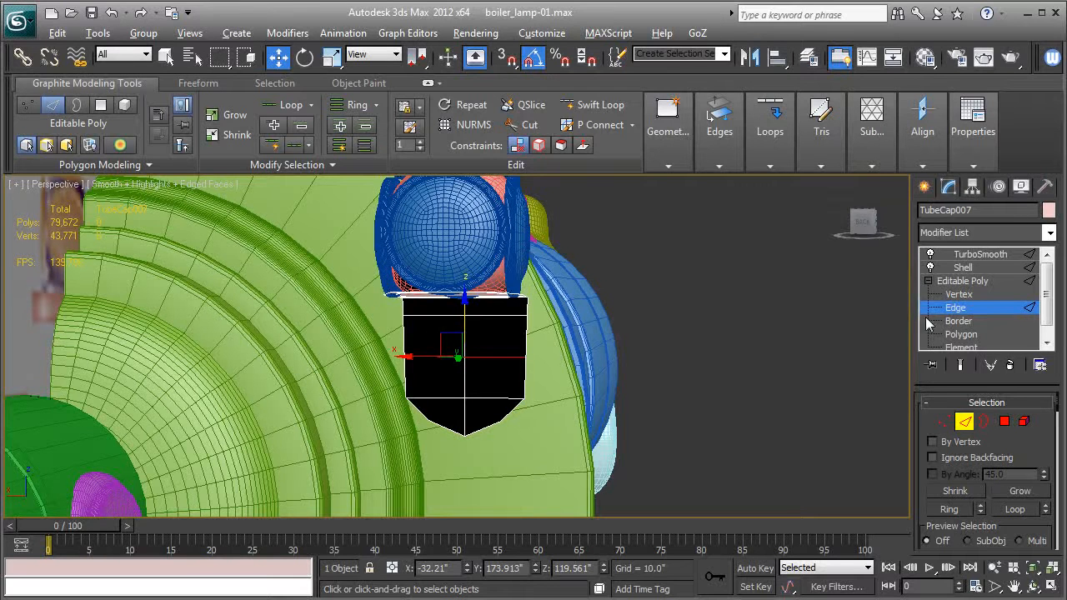
Chamfer the centre vertex of the flange by 2.223" to form a diamond-shaped face
left_click(959, 295)
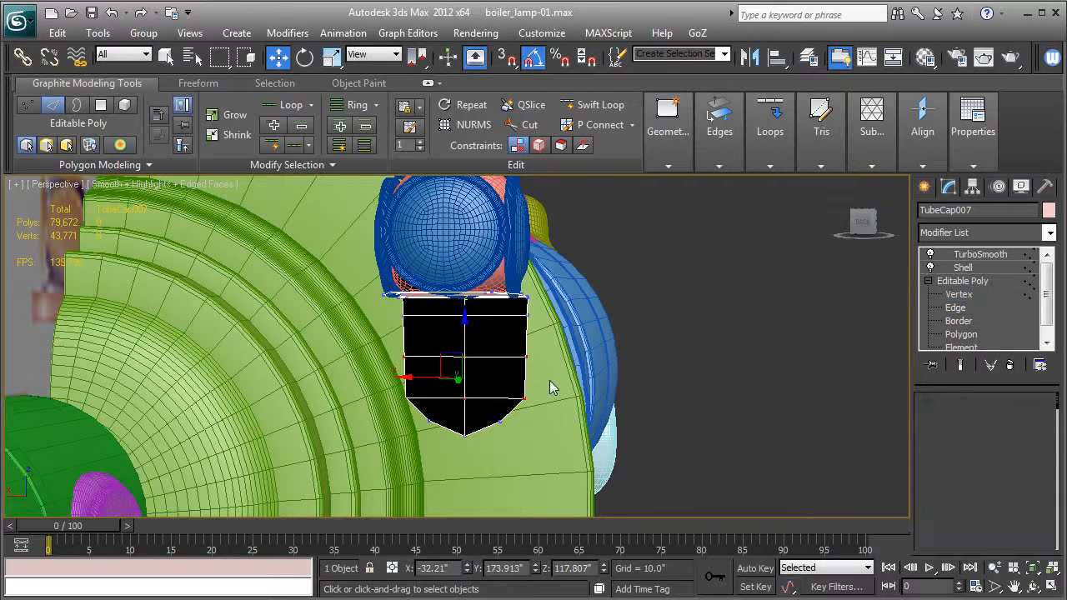
left_click(465, 359)
scroll(1017, 452, "down", 5)
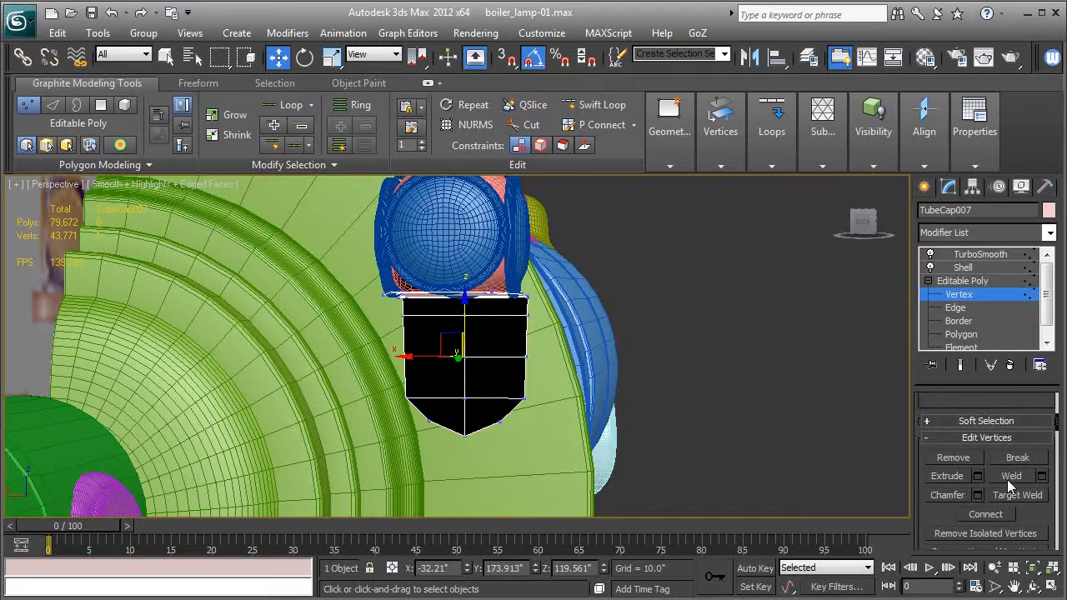
left_click(963, 495)
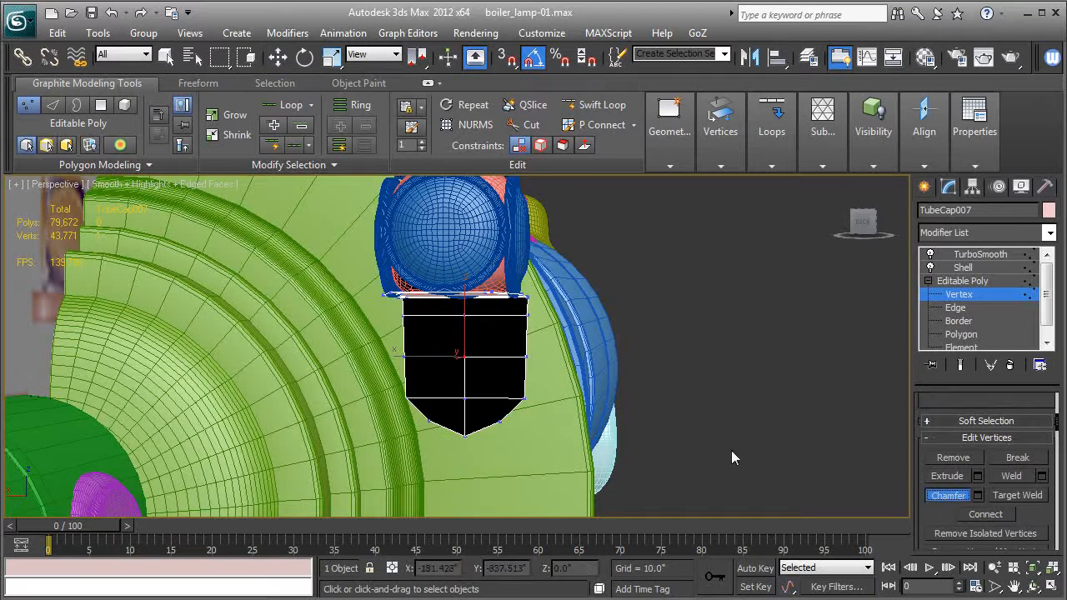
left_click(978, 495)
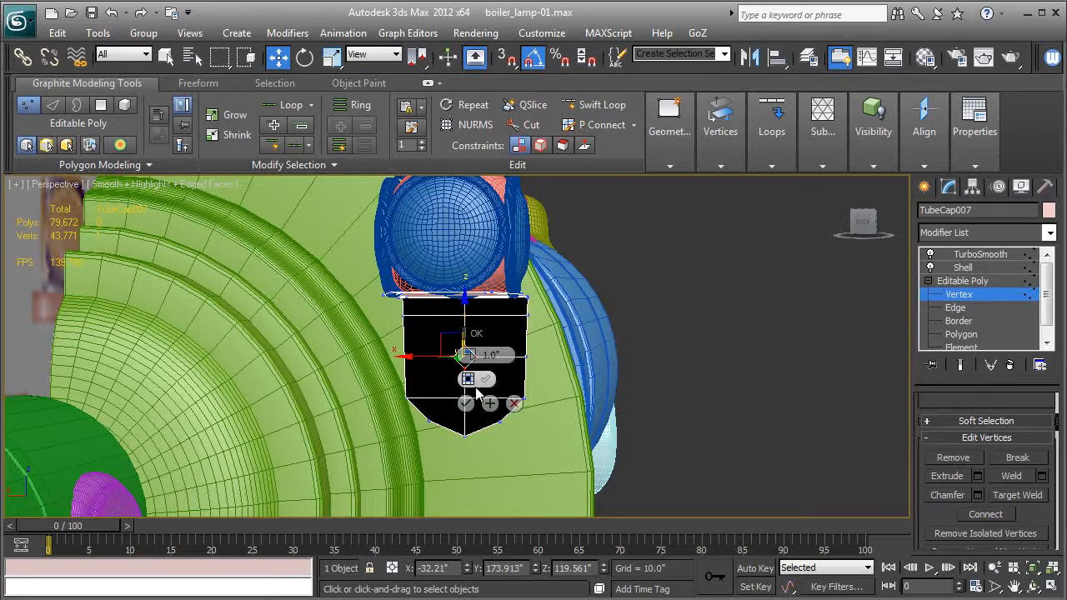
left_click_drag(474, 356, 482, 359)
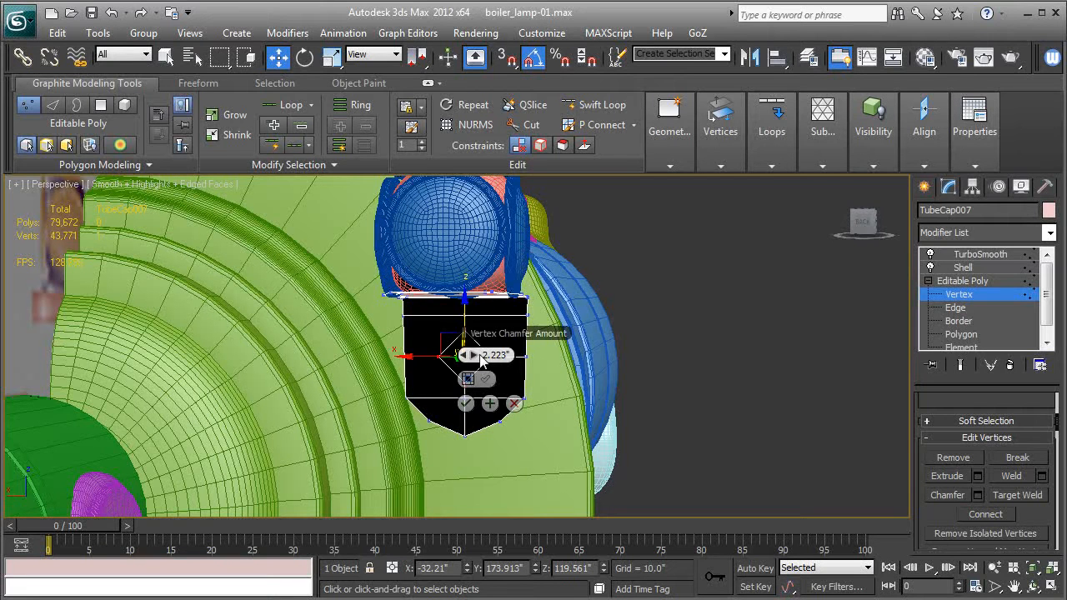
left_click(466, 403)
Select the diamond-shaped polygon in the middle of the flange and delete it to open a hole
scroll(468, 423, "up", 5)
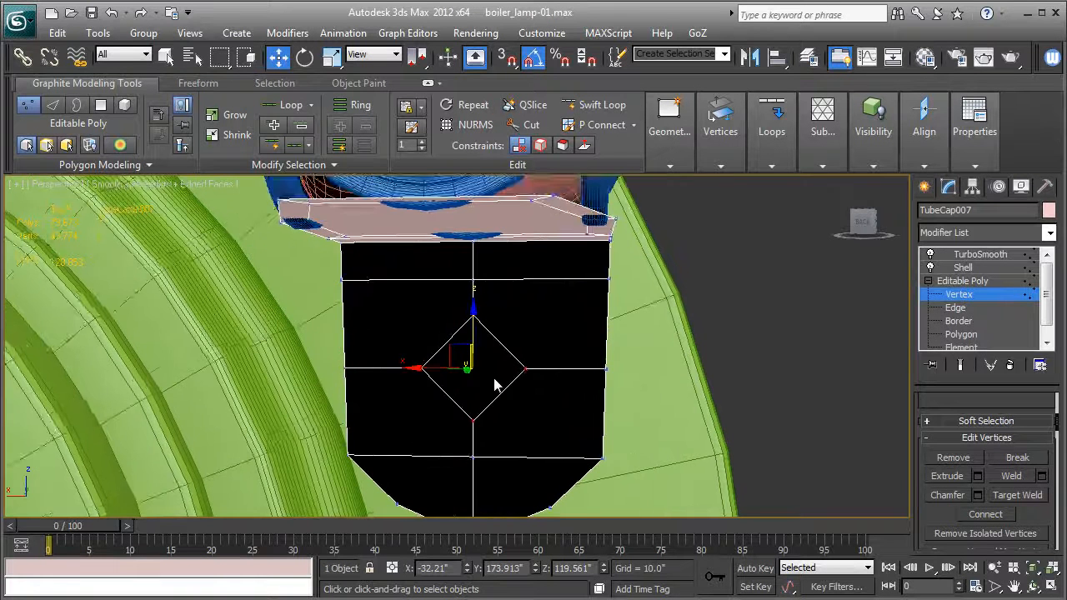
left_click(961, 334)
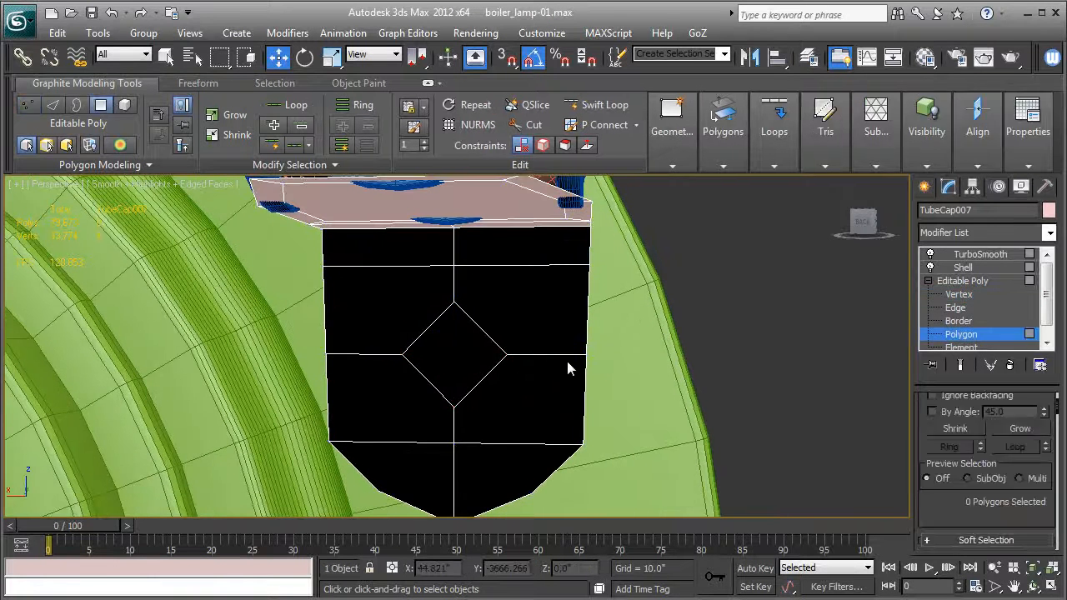
scroll(536, 367, "down", 3)
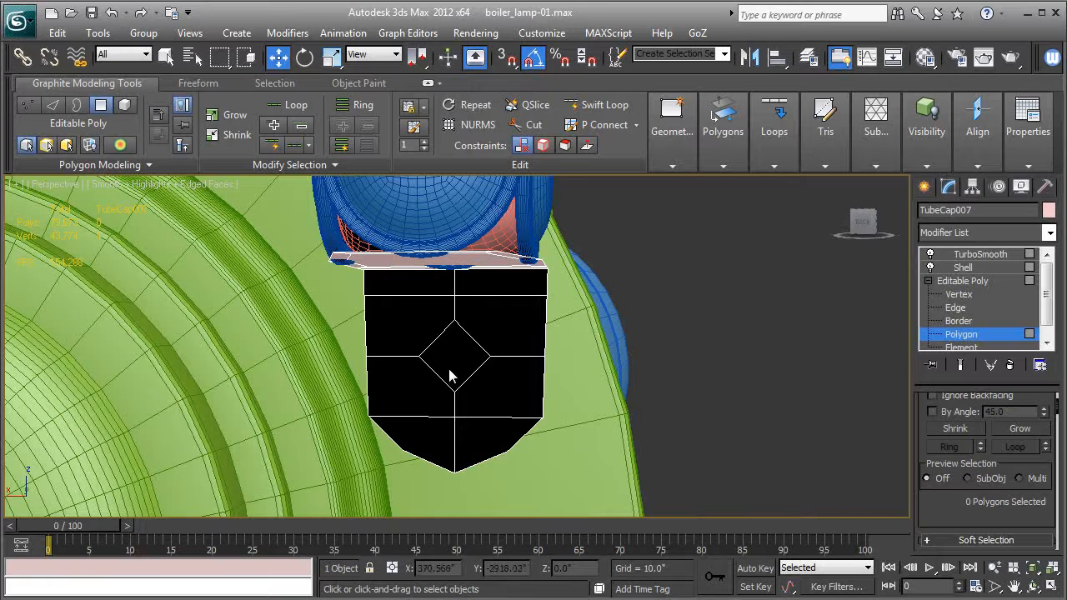
scroll(595, 366, "up", 1)
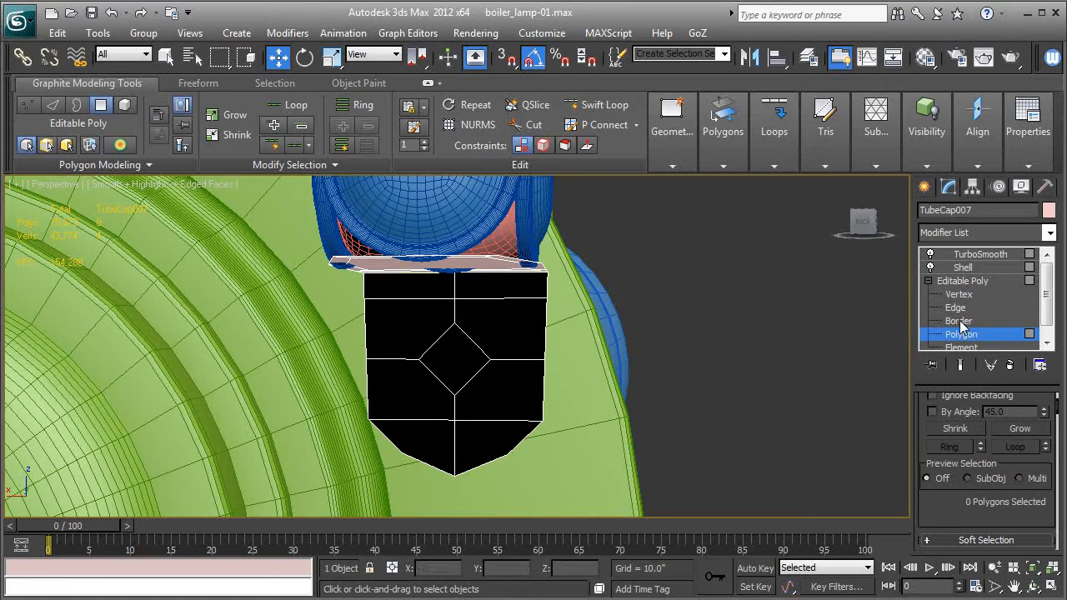
left_click(458, 356)
middle_click_drag(458, 355, 589, 371, "alt")
left_click(589, 369)
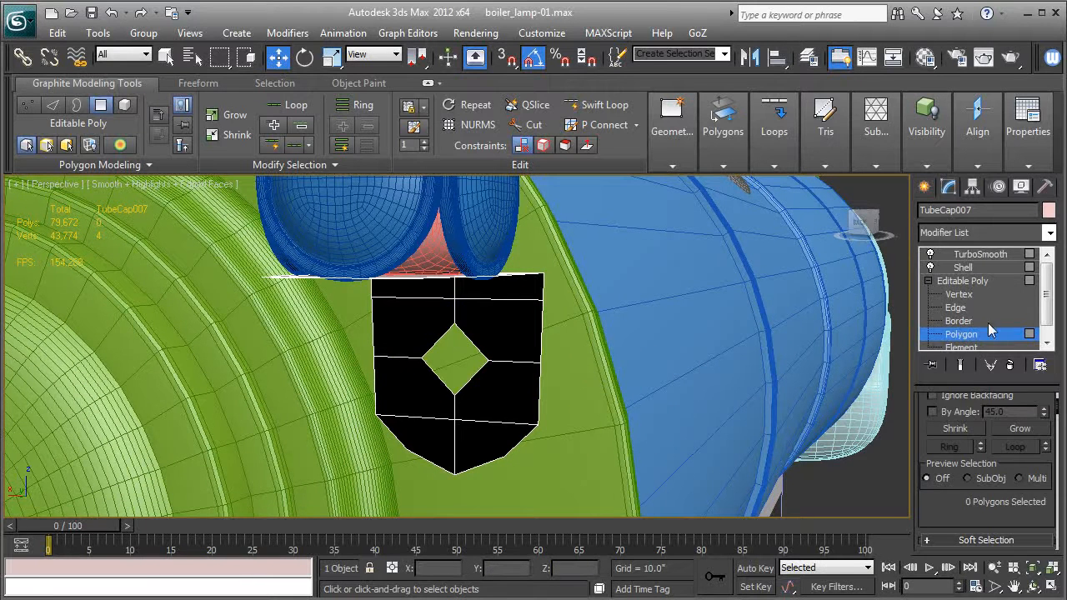
Select the hole's border and chamfer it to add a supporting edge loop around the opening
left_click(959, 321)
left_click(472, 377)
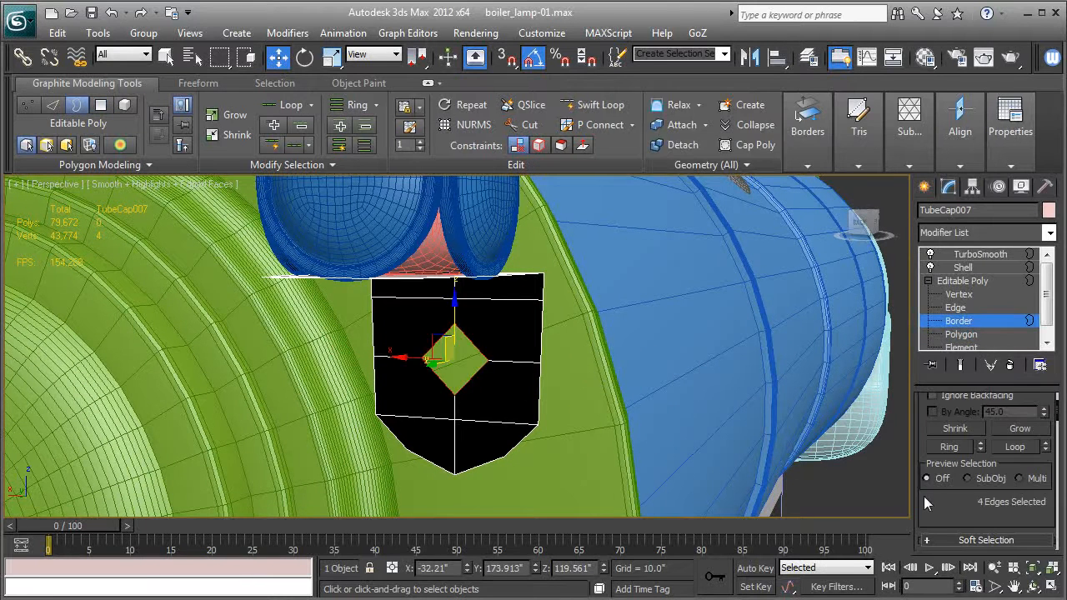
scroll(934, 496, "down", 3)
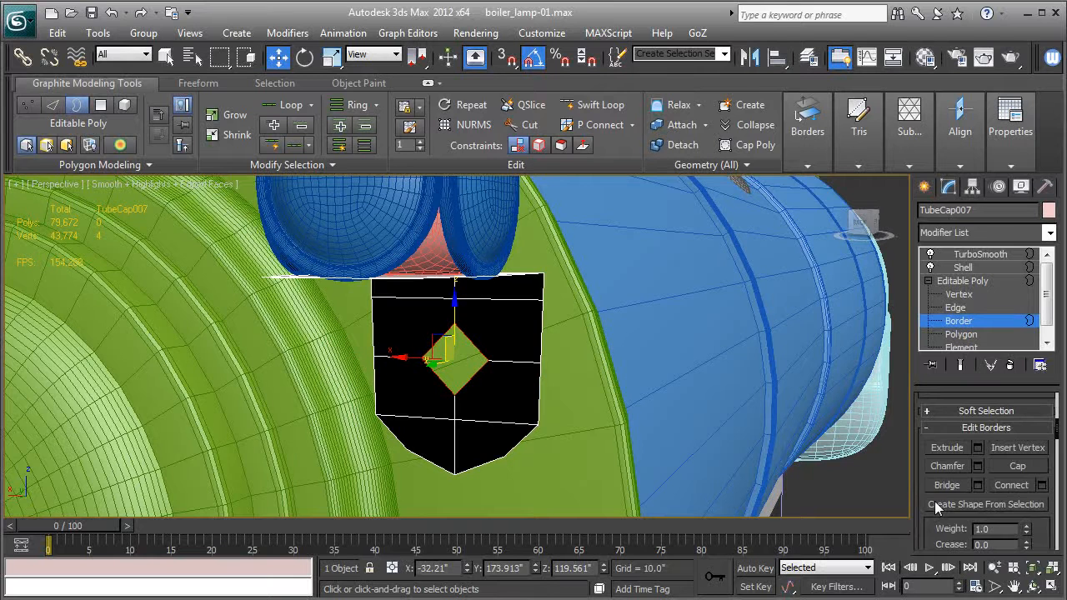
left_click(980, 466)
left_click(469, 430)
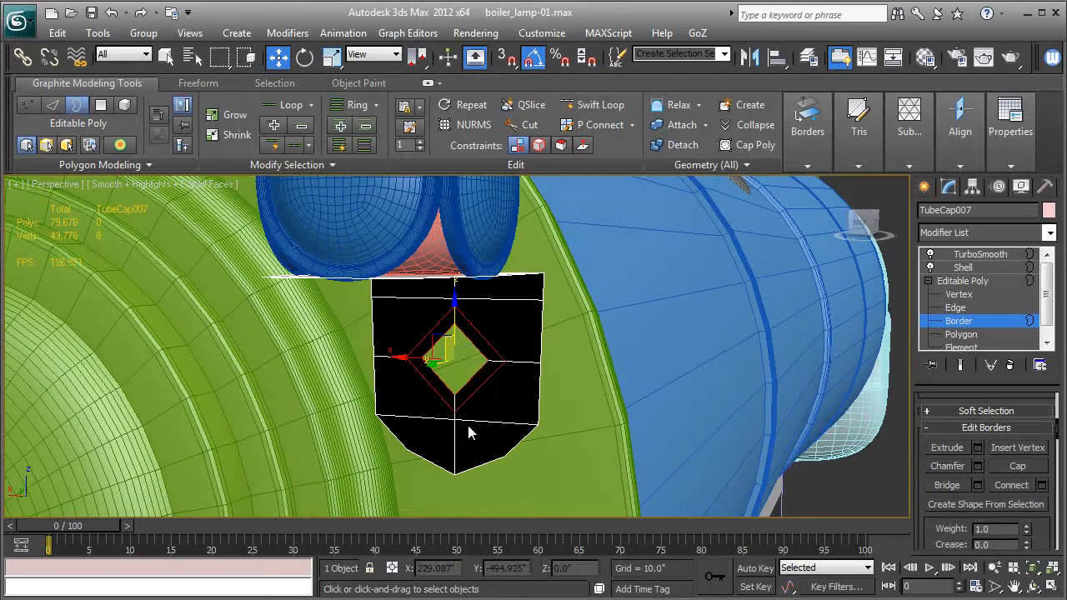
Examine the roundness of the smoothed hole at the Shell level, close up and from an angle, with and without edged faces
left_click(963, 281)
left_click(963, 268)
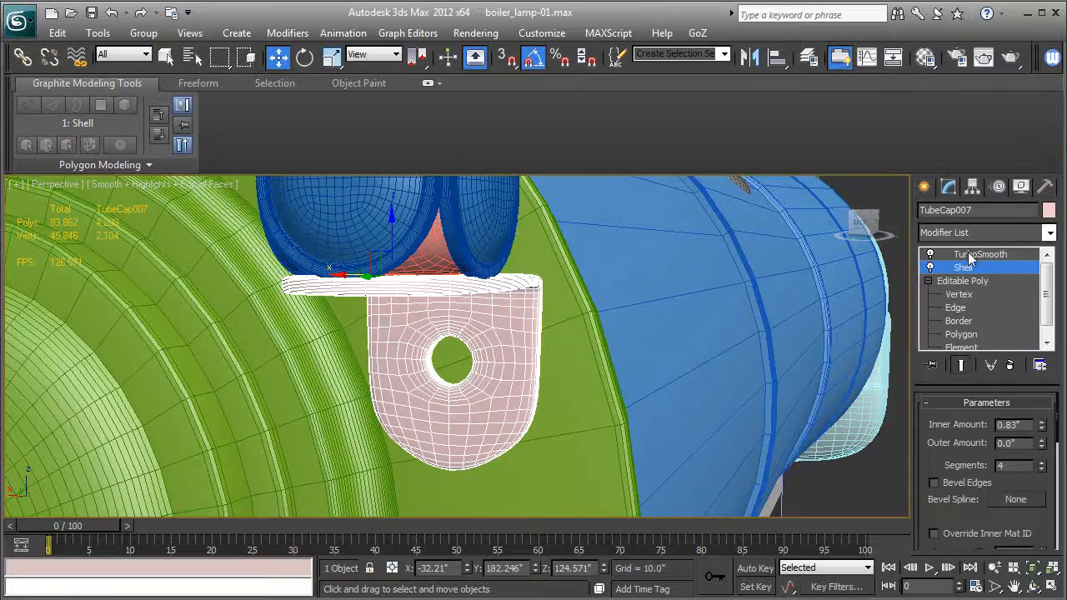
key("F4")
middle_click_drag(624, 456, 439, 471, "alt")
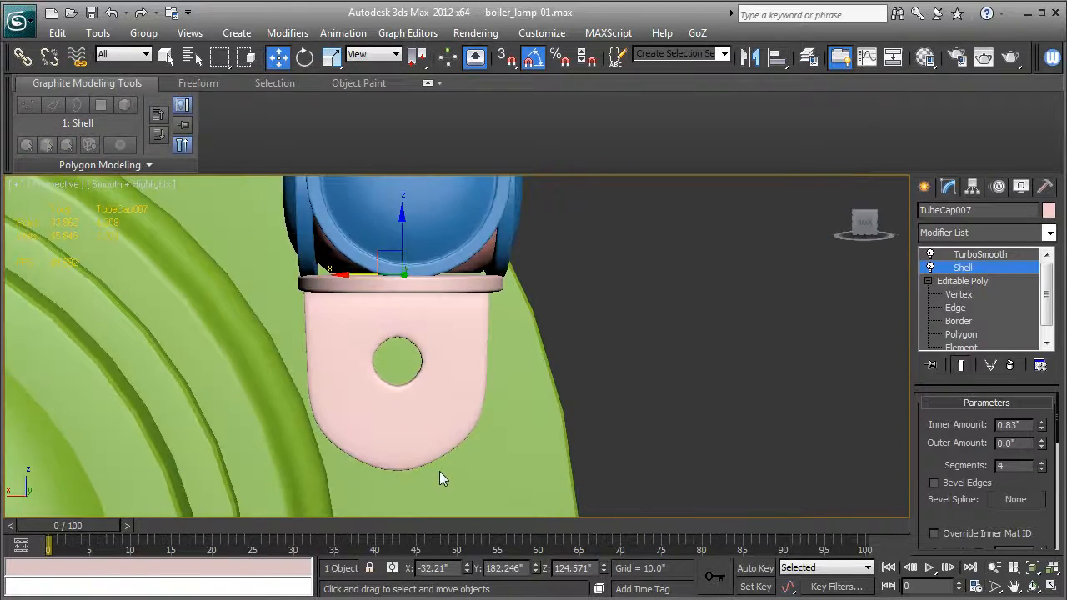
key("F4")
scroll(439, 416, "up", 2)
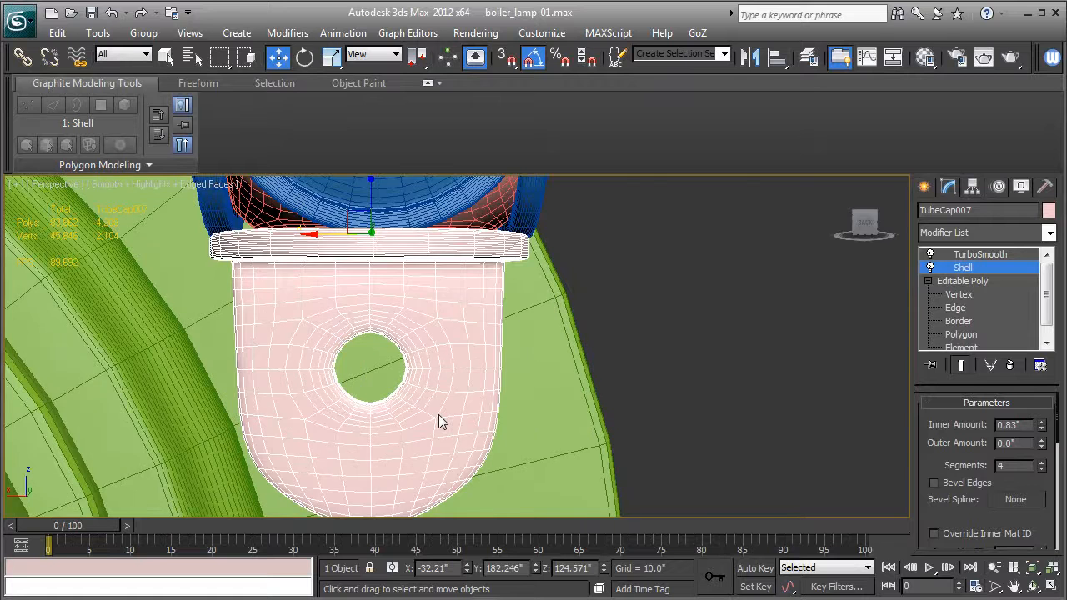
scroll(528, 412, "up", 3)
key("F4")
scroll(497, 436, "up", 2)
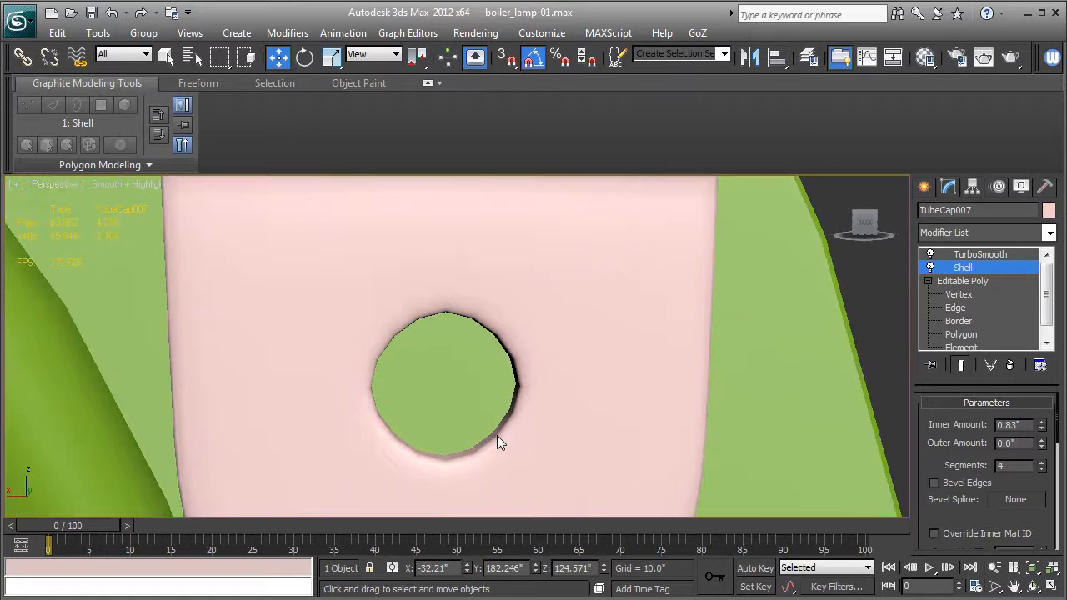
scroll(497, 437, "down", 3)
key("F4")
scroll(497, 437, "down", 2)
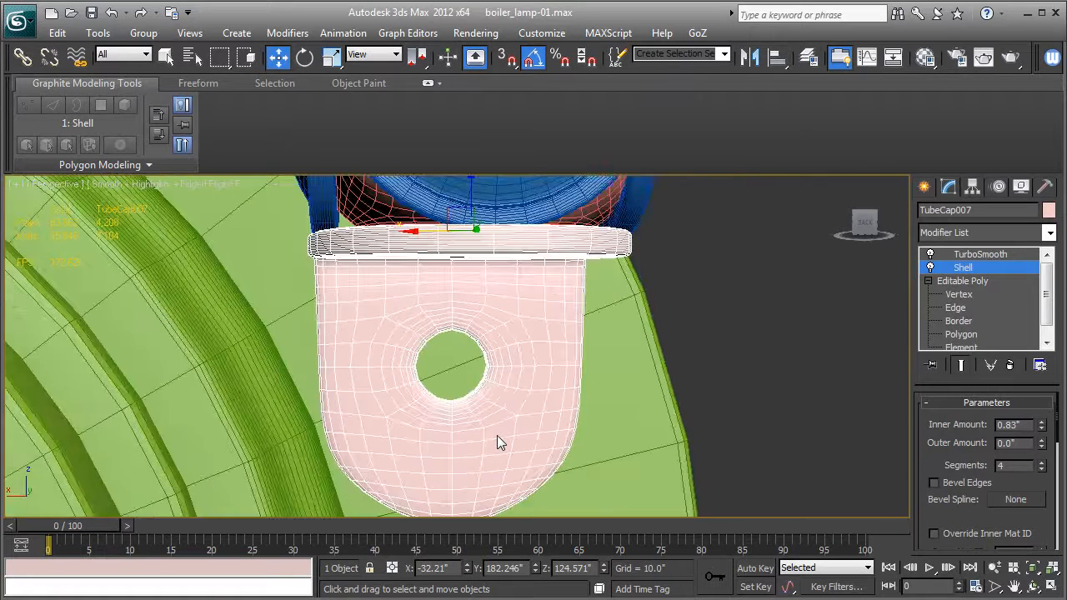
middle_click_drag(497, 443, 466, 445, "alt")
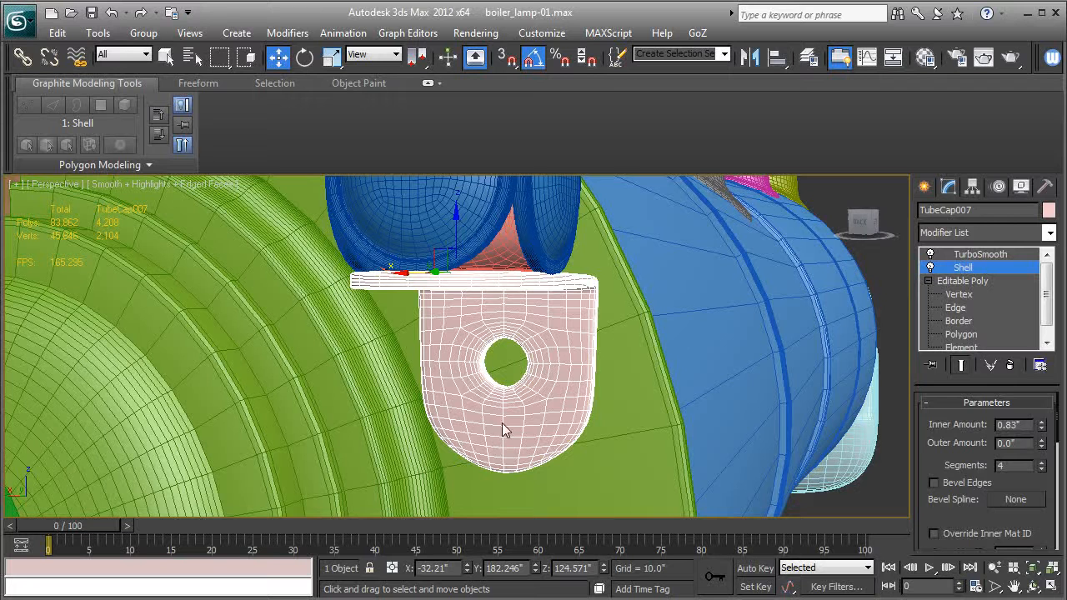
Switch TurboSmooth off to examine the unsmoothed mesh around the hole and switch it back on
left_click(930, 254)
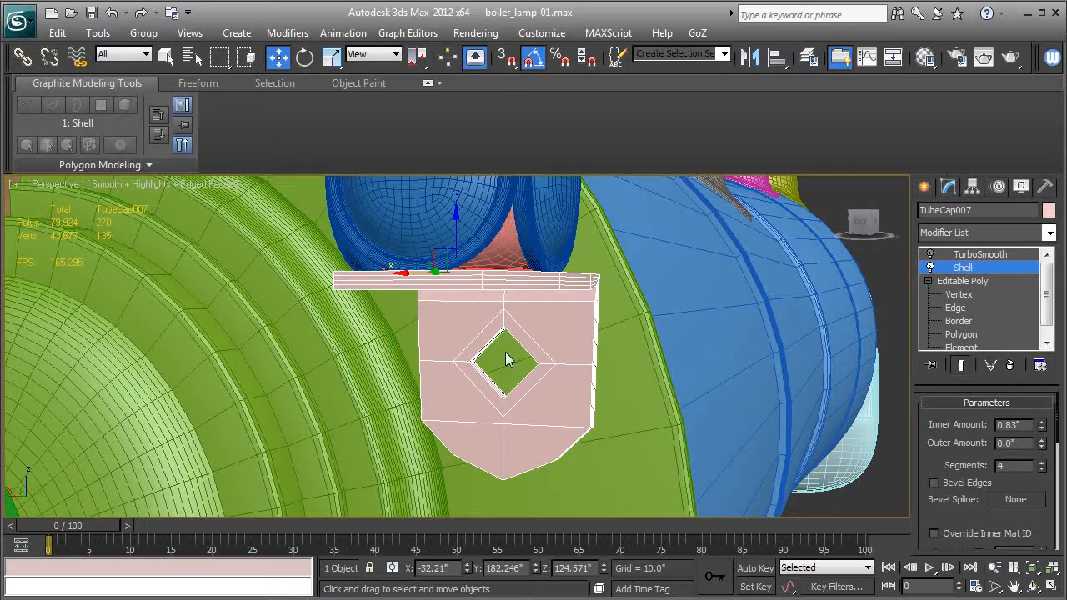
left_click(941, 258)
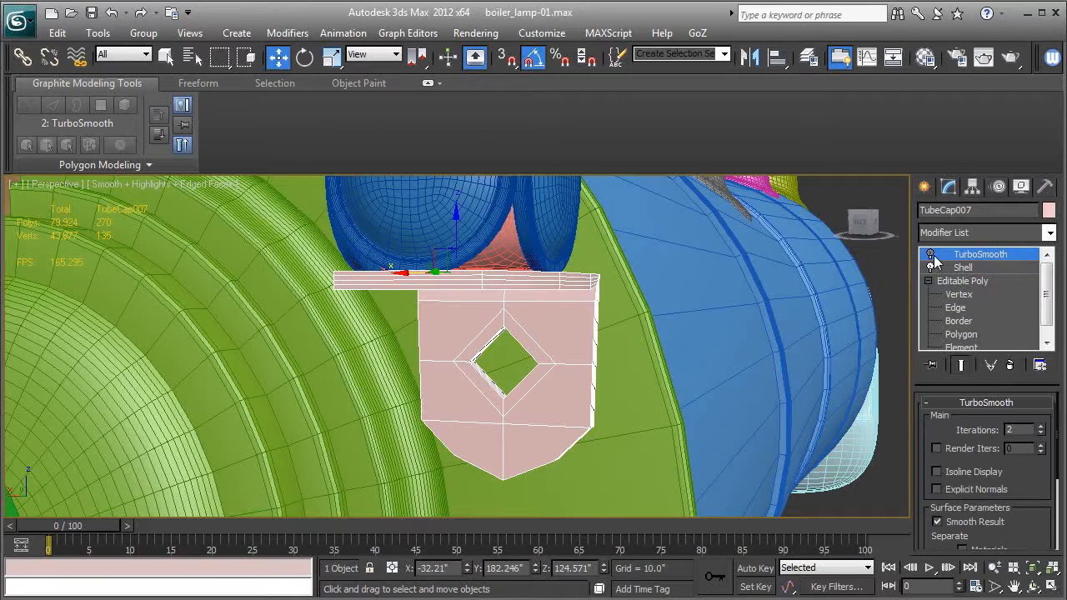
left_click(930, 255)
Hide the edged faces and rename the bracket Mounting_bracket-01
middle_click_drag(710, 357, 717, 383, "alt")
key("F4")
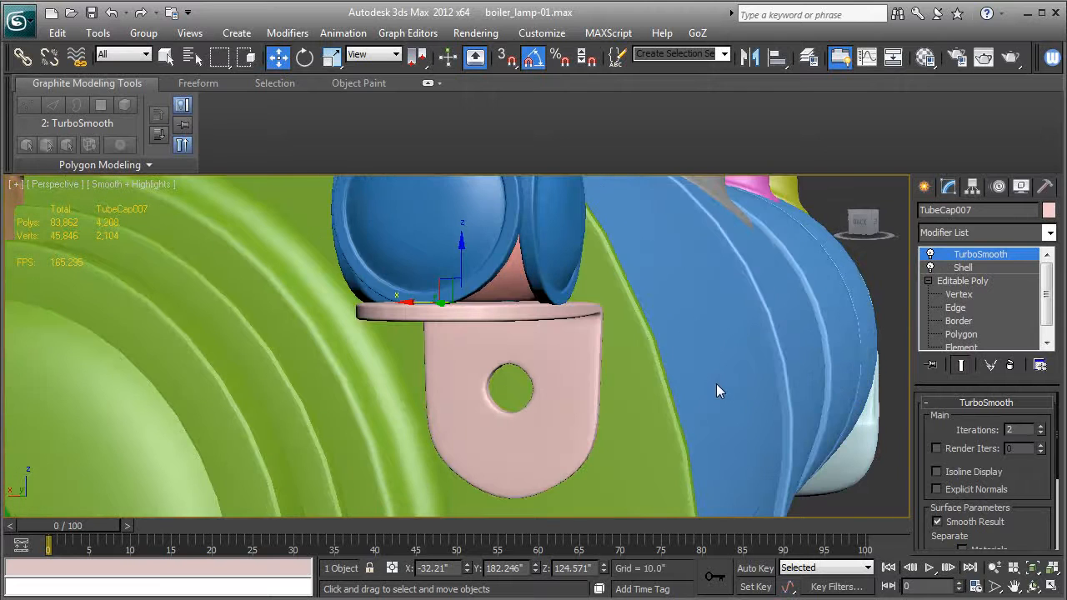
left_click(983, 211)
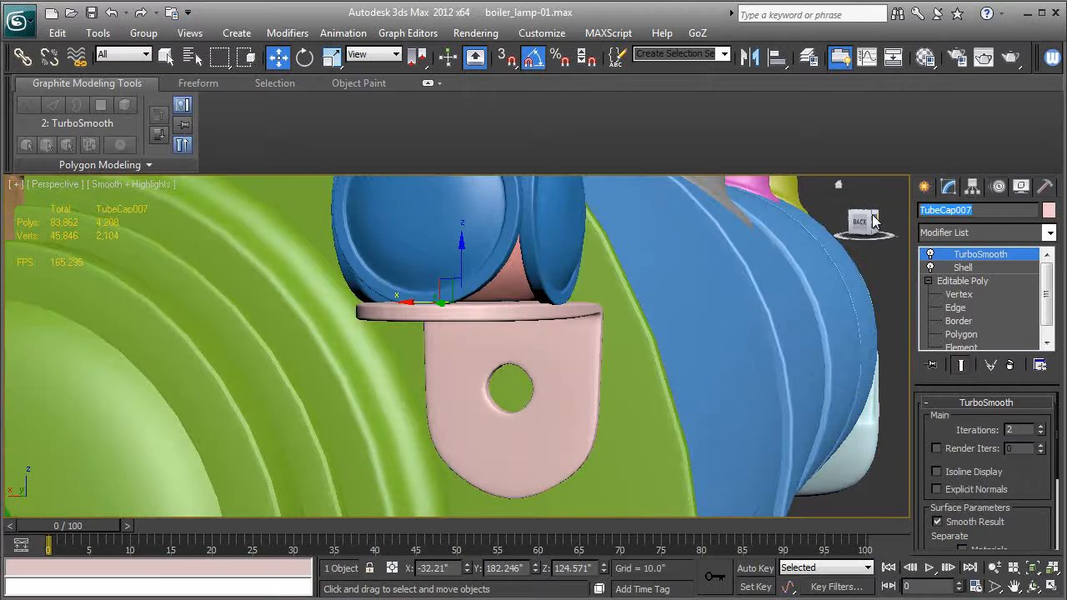
type("Mounting_bracket-01")
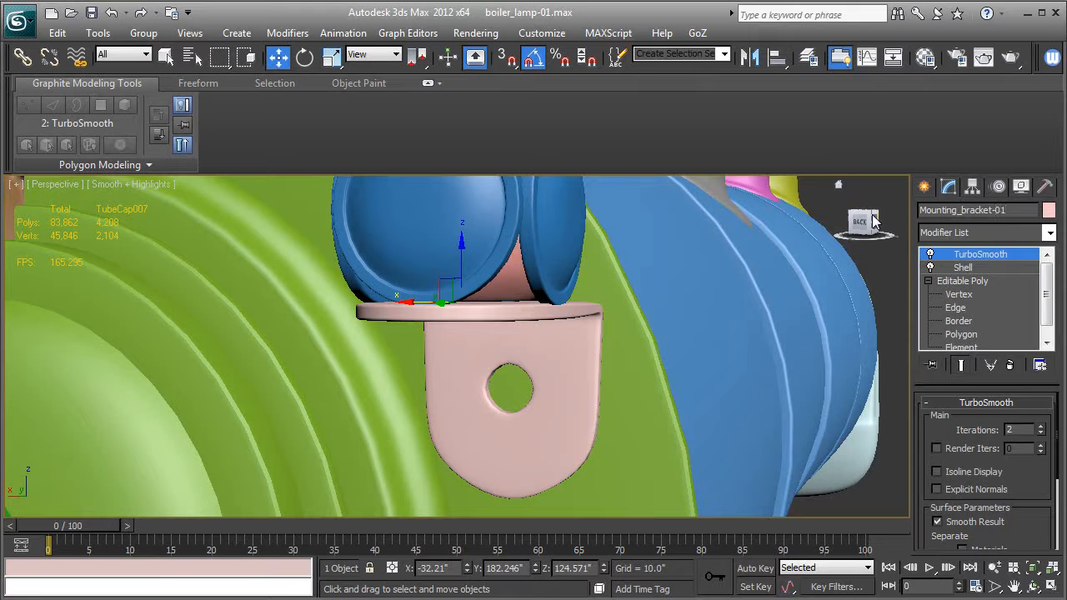
Select the lamp and its mounting bracket together without the boiler front in the Top view, and nudge them about 0.385" toward the boiler
middle_click_drag(834, 267, 679, 263, "alt")
middle_click_drag(613, 284, 538, 287, "alt")
key("t")
key("z")
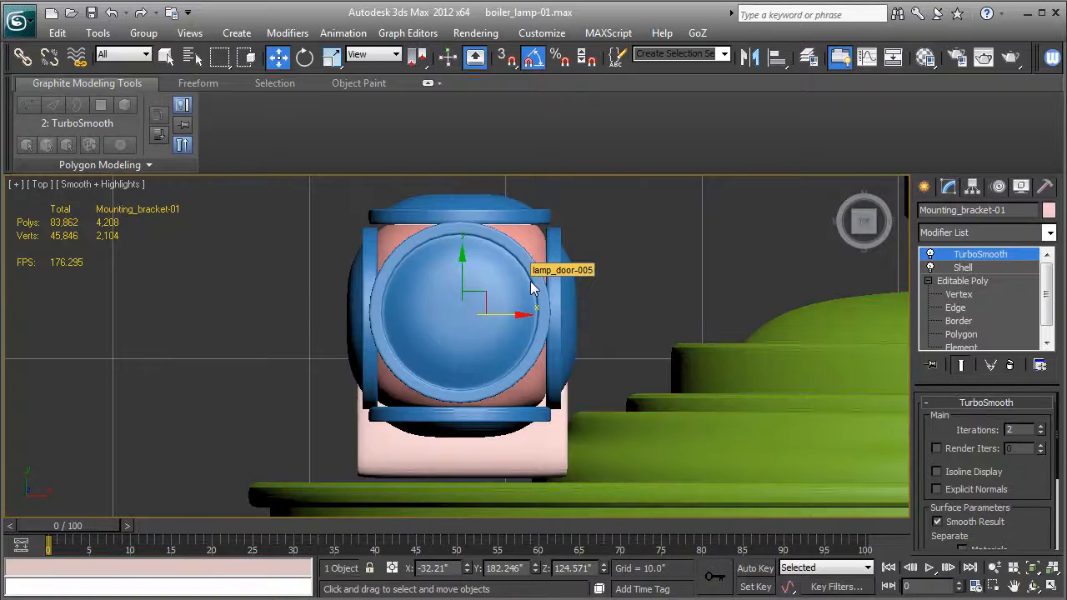
key("F3")
left_click(354, 220)
left_click_drag(328, 193, 586, 450)
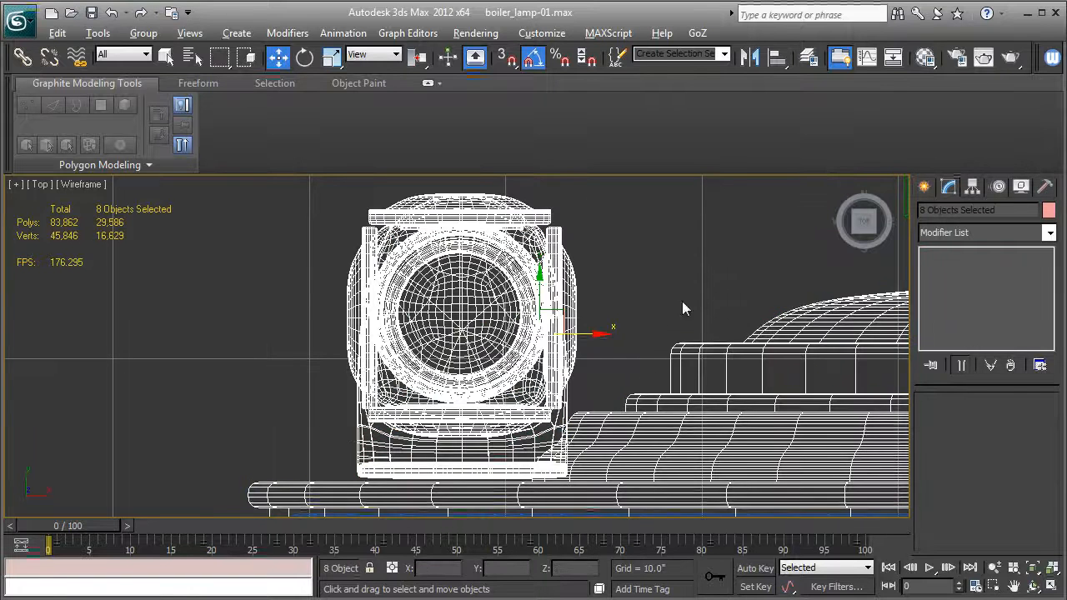
left_click(790, 450, "alt")
key("F3")
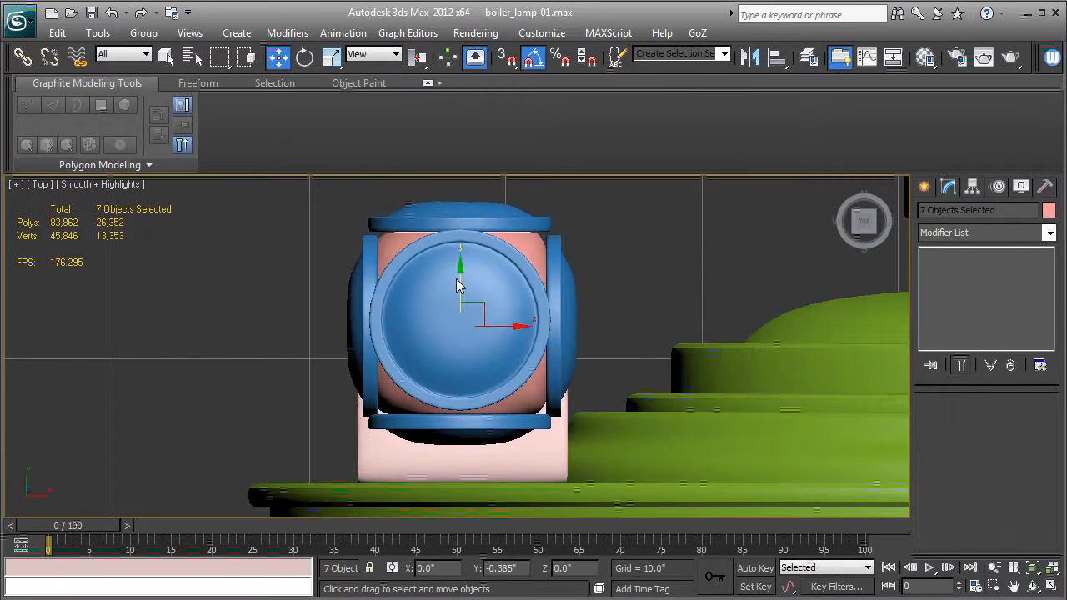
Copy the lamp and bracket assembly along X to the opposite side of the boiler front
key("p")
middle_click_drag(410, 399, 692, 294, "alt")
scroll(692, 295, "down", 4)
middle_click_drag(534, 451, 593, 374, "alt")
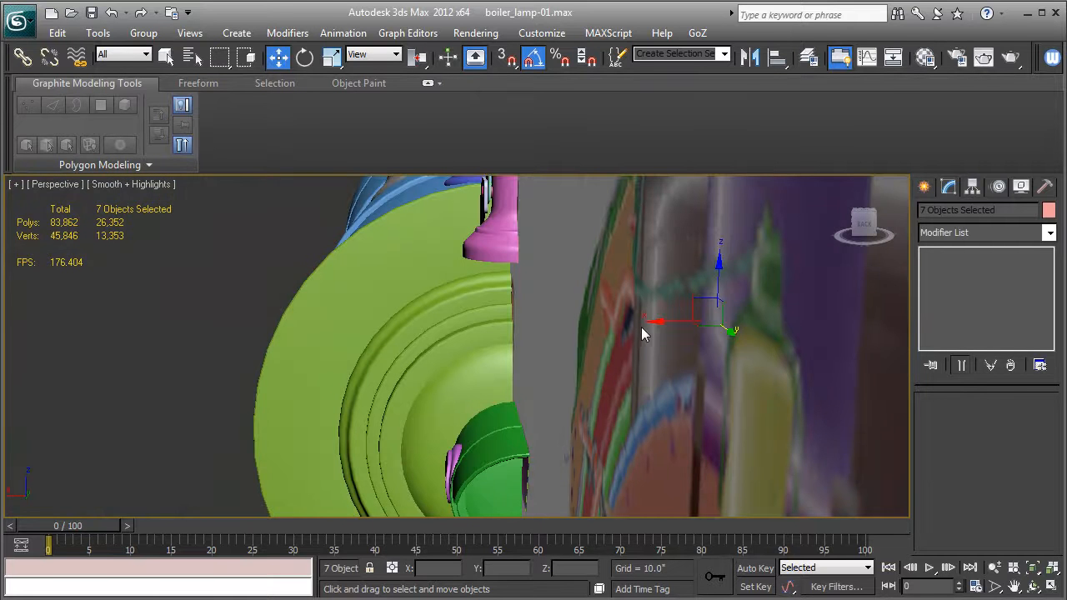
left_click_drag(241, 319, 340, 356, "shift")
left_click(534, 380)
Hide the Blueprints layer in the layer manager and clear the selection
mouse_move(535, 380)
middle_mouse_down("alt")
mouse_move(607, 392)
mouse_move(570, 386)
mouse_move(602, 357)
mouse_move(598, 368)
mouse_move(667, 384)
mouse_move(567, 406)
mouse_move(525, 399)
middle_mouse_up("alt")
scroll(525, 392, "down", 2)
scroll(525, 387, "down", 3)
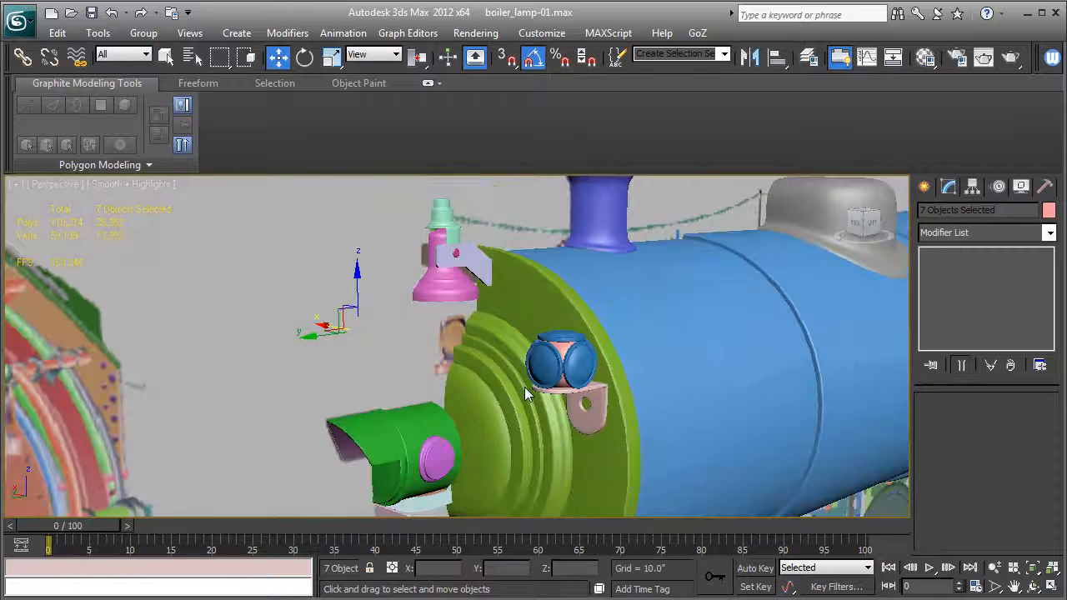
scroll(525, 387, "down", 3)
middle_click_drag(529, 373, 519, 359)
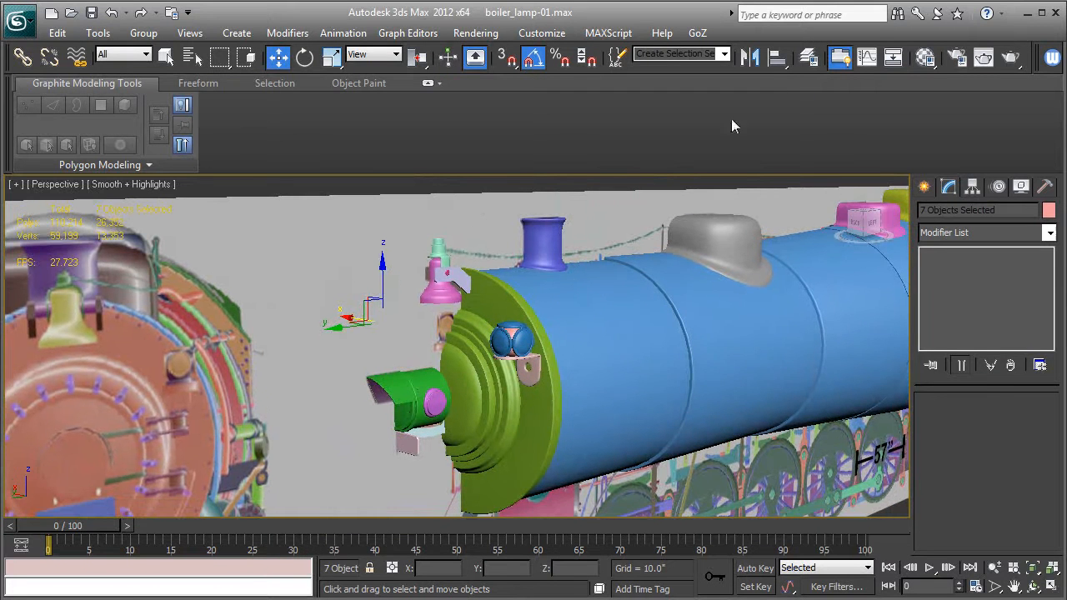
left_click(810, 61)
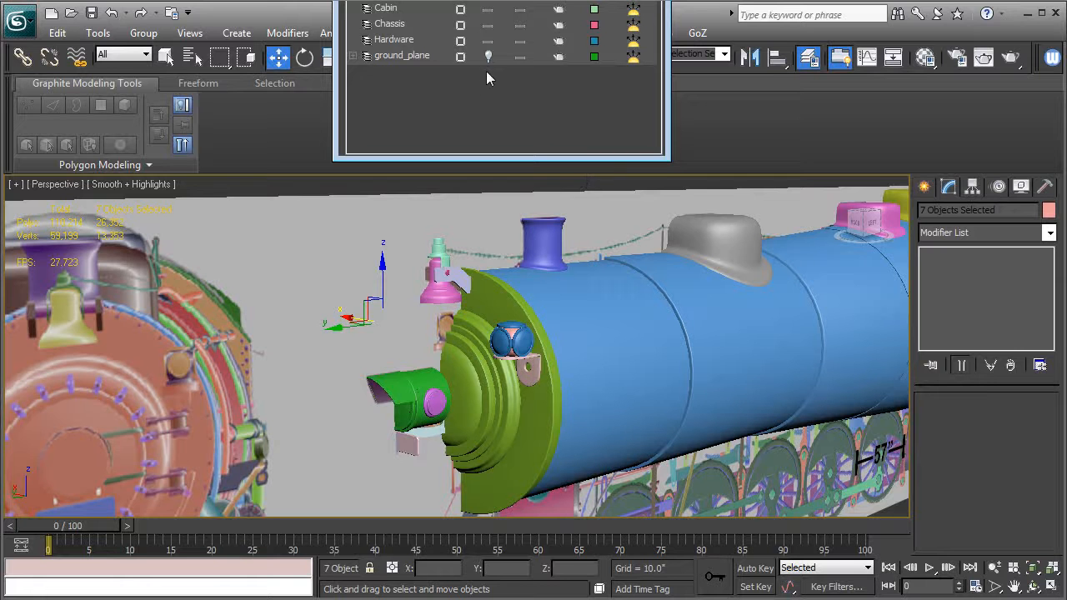
scroll(509, 379, "up", 8)
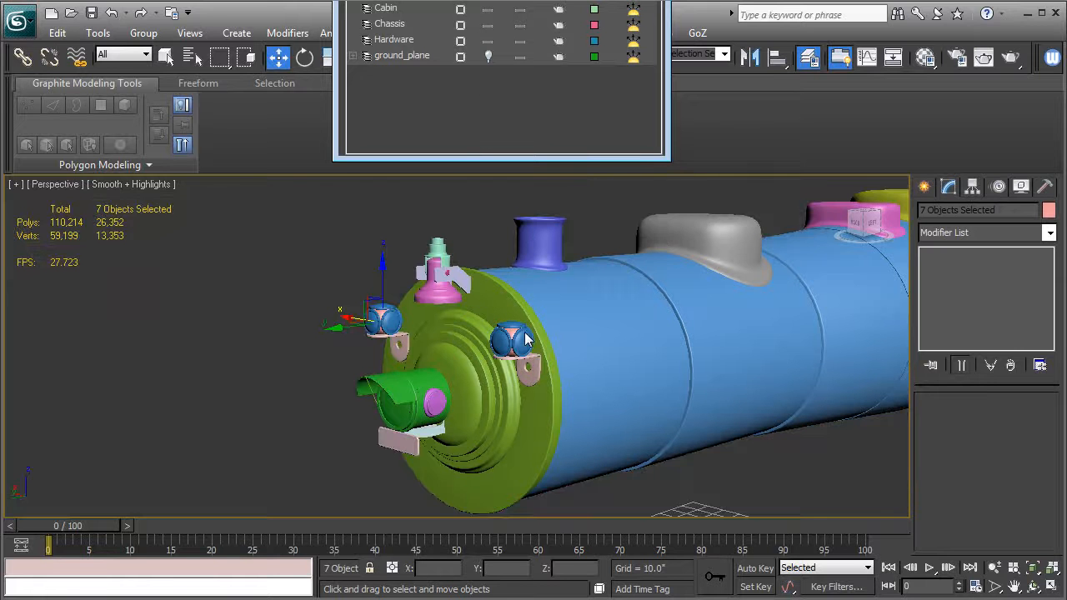
left_click(98, 316)
Select all visible boiler parts, show edged faces, and save the selection as a named selection set called Boiler_parts
mouse_move(245, 404)
middle_mouse_down("alt")
mouse_move(446, 397)
mouse_move(447, 378)
mouse_move(228, 404)
mouse_move(475, 402)
mouse_move(424, 408)
mouse_move(610, 425)
mouse_move(479, 415)
mouse_move(588, 403)
mouse_move(242, 412)
middle_mouse_up("alt")
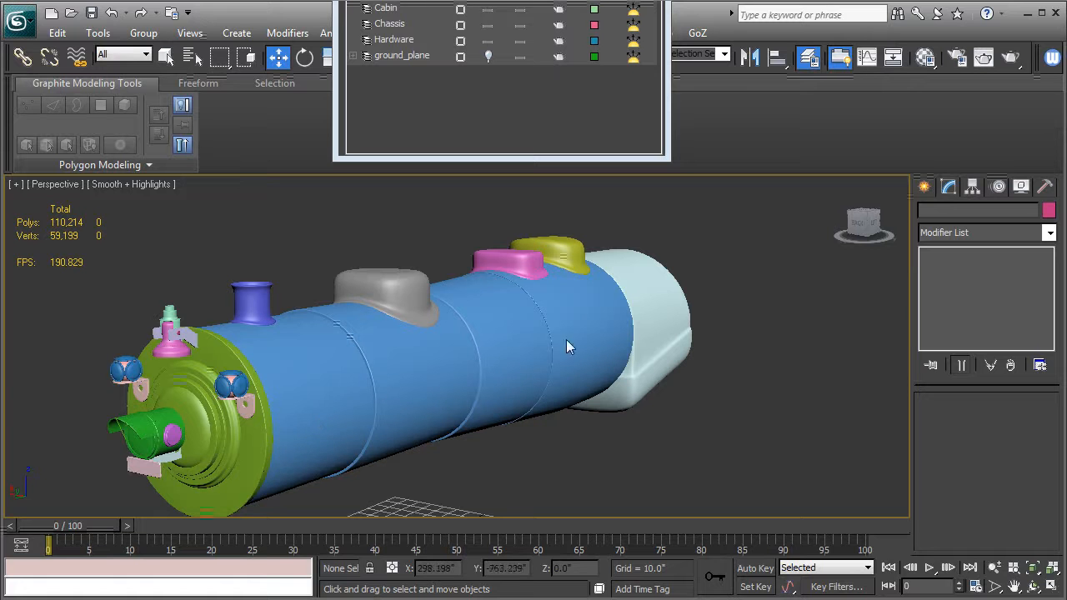
mouse_move(548, 406)
middle_mouse_down("alt")
mouse_move(527, 413)
mouse_move(639, 406)
mouse_move(547, 402)
middle_mouse_up("alt")
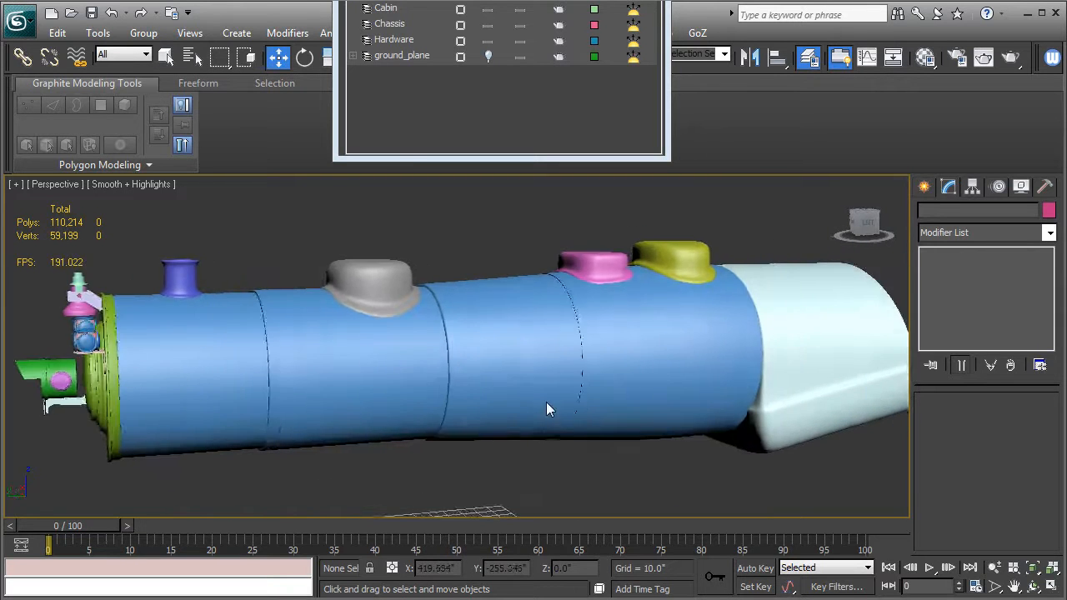
scroll(546, 402, "down", 3)
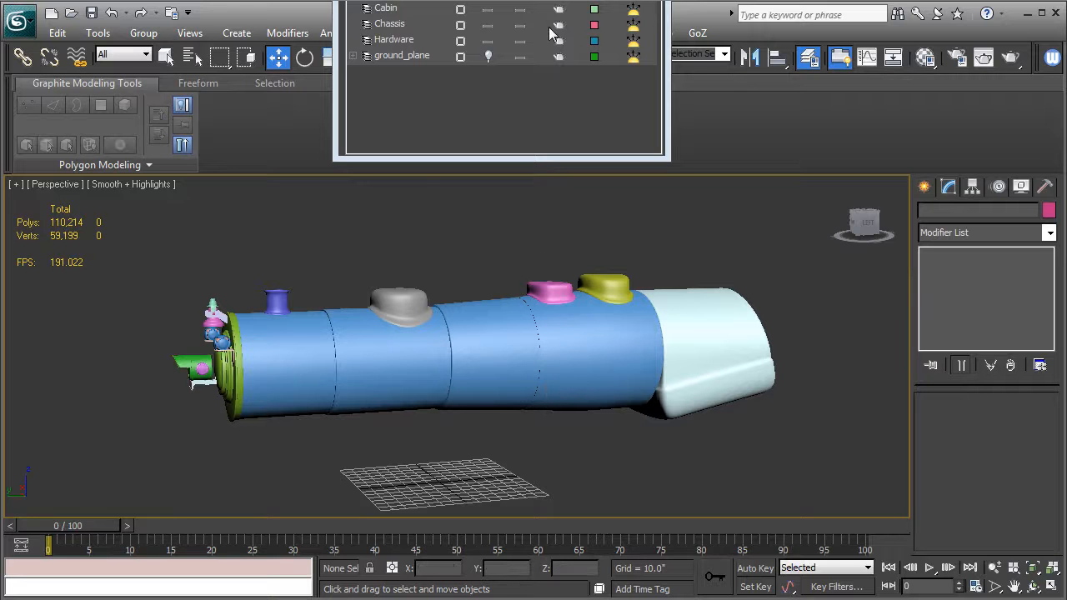
left_click_drag(500, 1, 1051, 2)
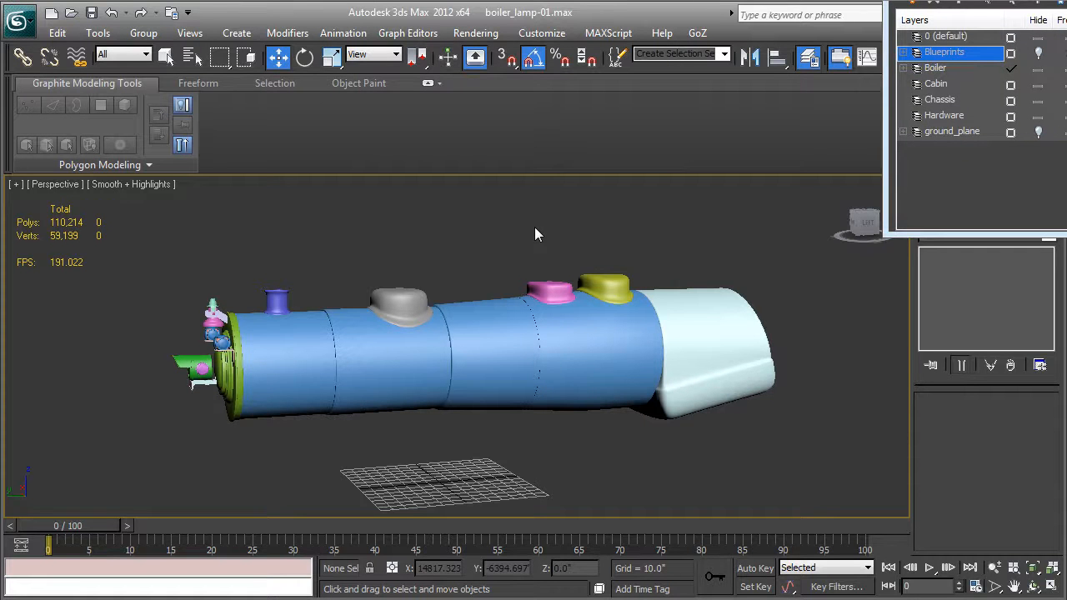
key("ctrl+a")
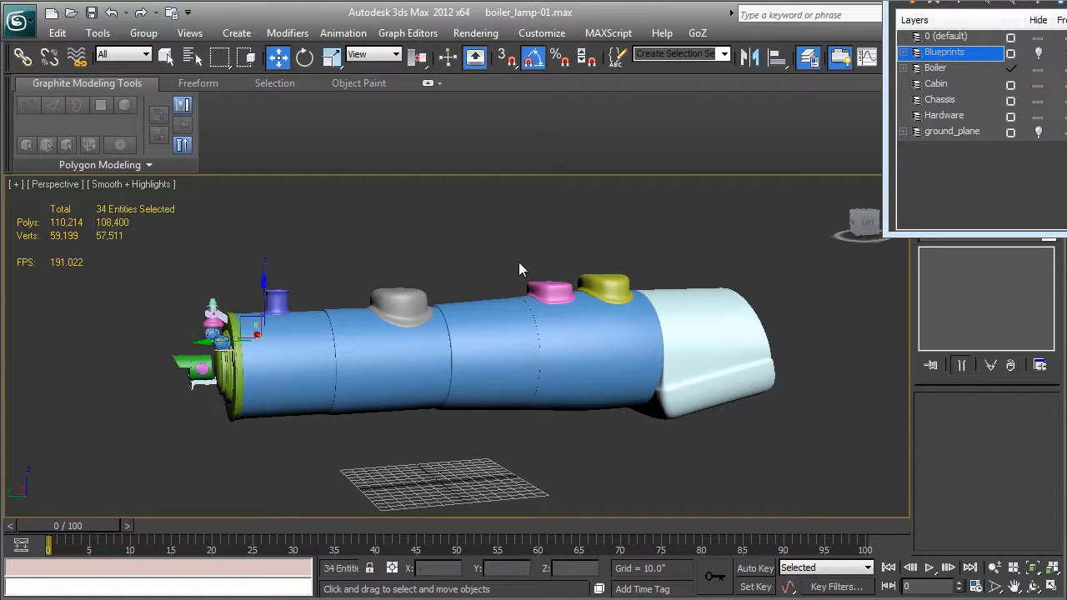
key("F4")
middle_click_drag(519, 262, 531, 280)
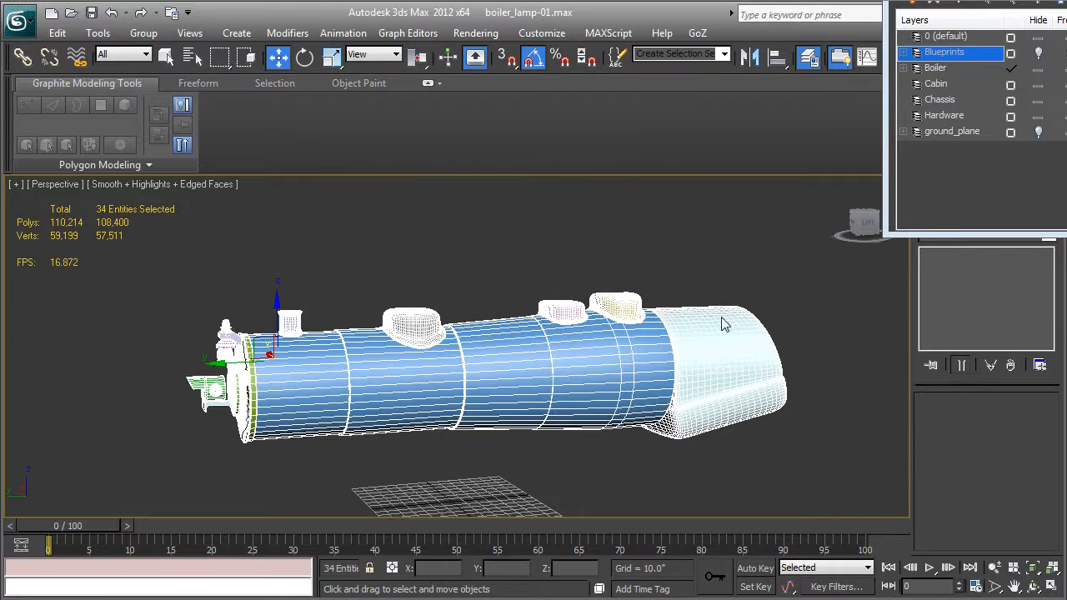
left_click(698, 55)
type("Boiler_parts")
Clear the selection and reselect all the parts by recalling the Boiler_parts selection set
left_click(678, 224)
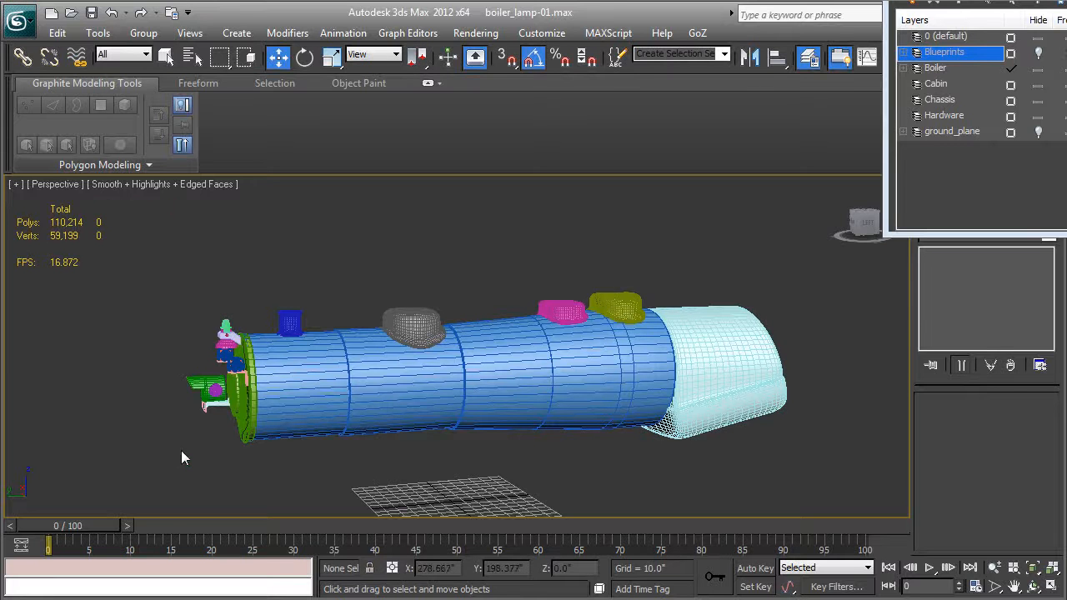
left_click(726, 56)
left_click(663, 70)
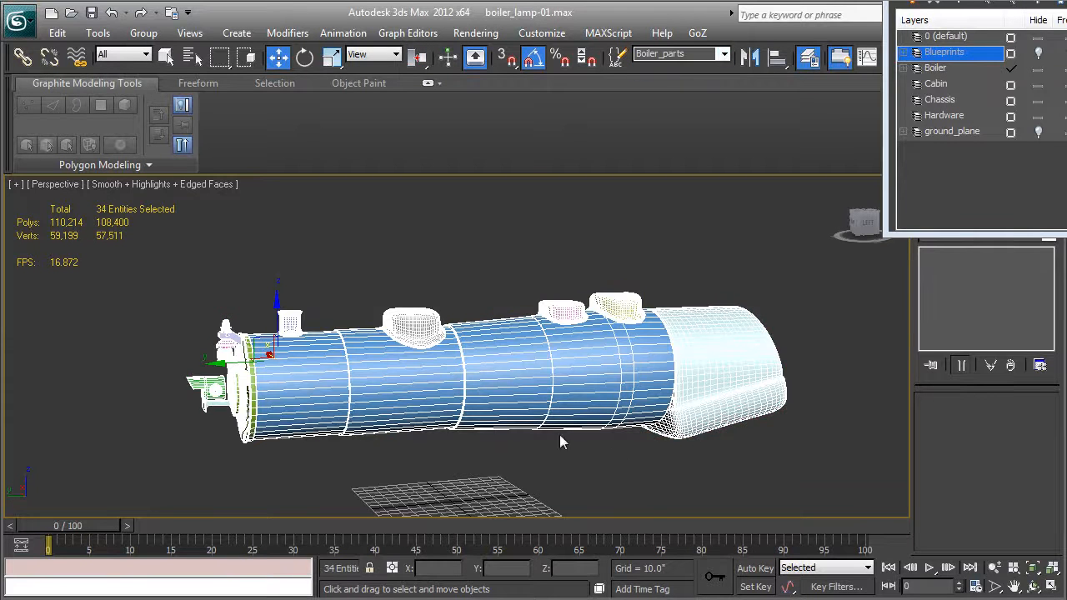
Toggle the Boiler layer's visibility off and on several times to check which parts it holds, leaving the layer visible
left_click(941, 70)
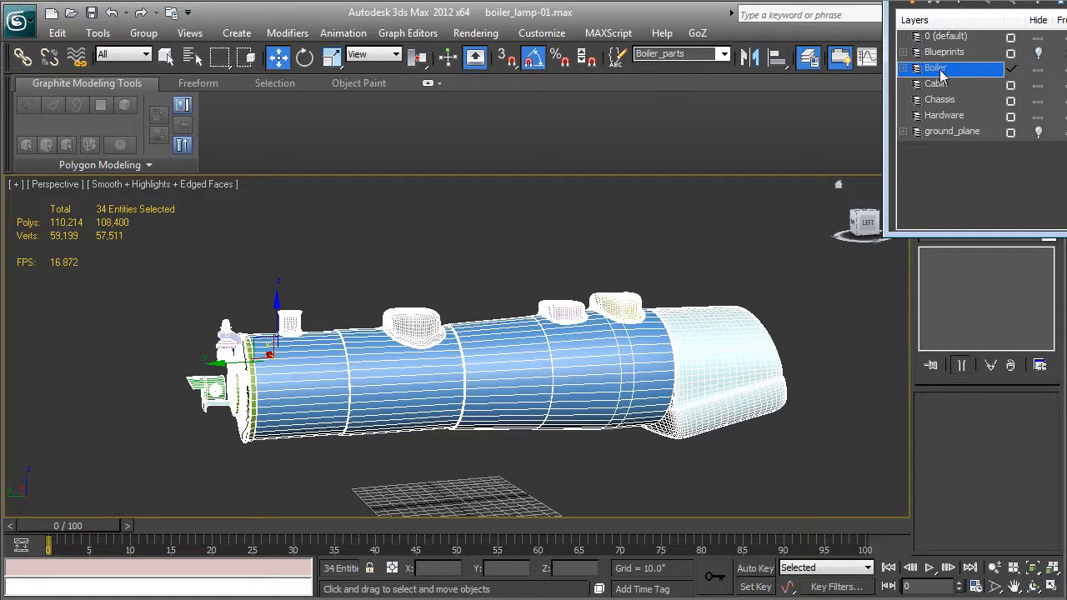
left_click(1040, 71)
left_click(1040, 71)
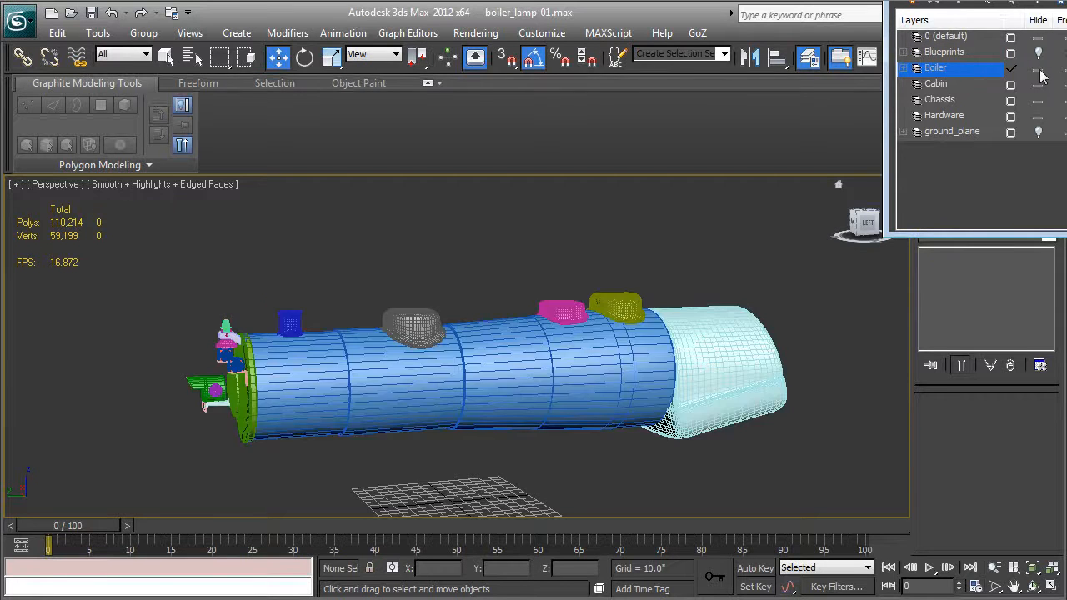
left_click(1039, 71)
left_click(1040, 71)
left_click_drag(1006, 0, 715, 97)
left_click(748, 189)
left_click(748, 188)
left_click(748, 189)
left_click(748, 188)
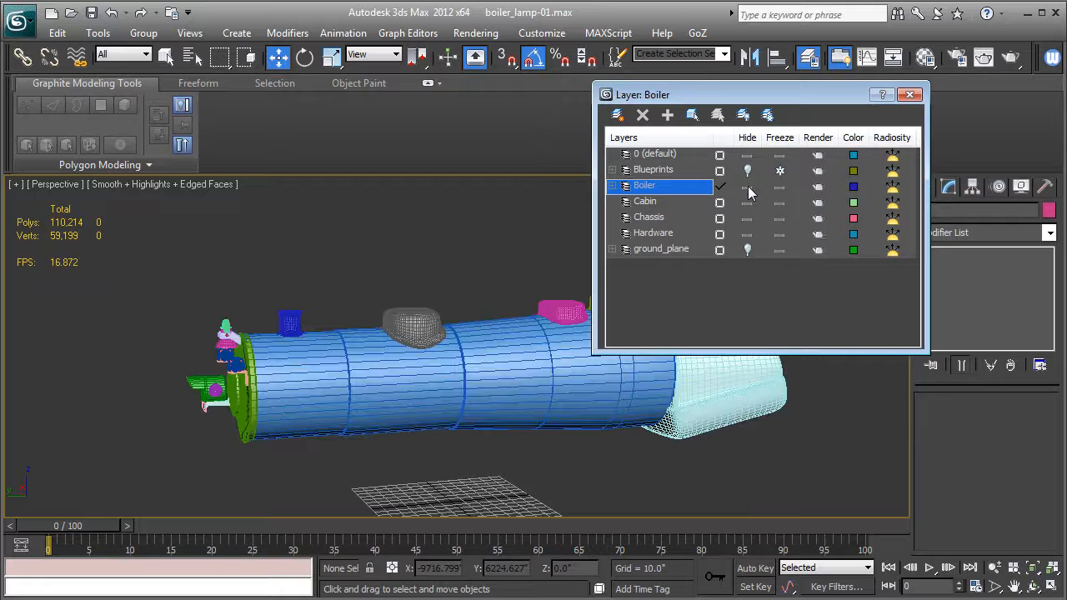